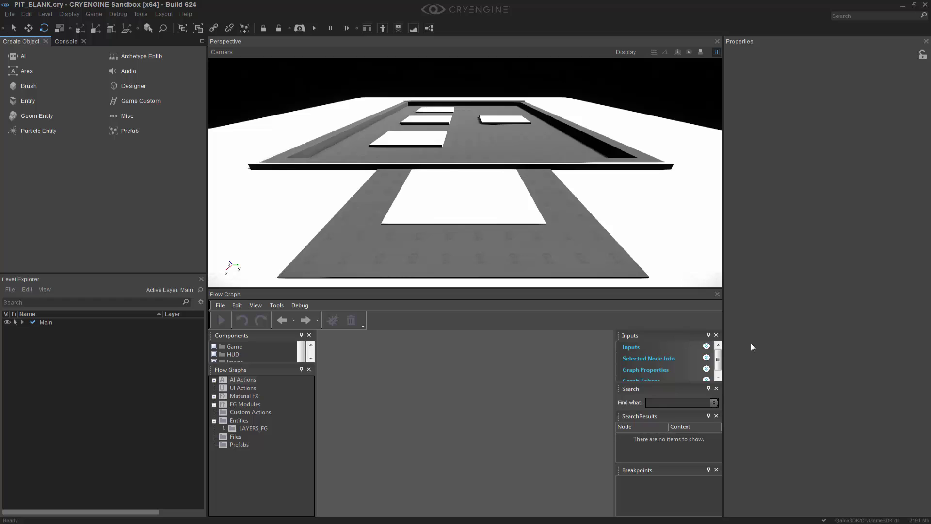
pyautogui.moveTo(525, 194); pyautogui.dragTo(506, 233, button='right')
pyautogui.moveTo(465, 179); pyautogui.dragTo(445, 132, button='right')
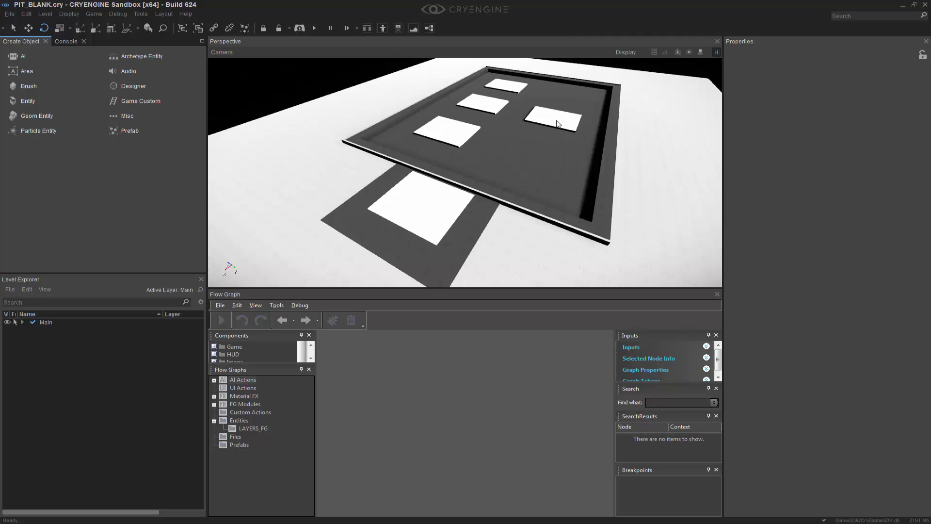
pyautogui.moveTo(553, 136); pyautogui.dragTo(564, 150, button='middle')
pyautogui.moveTo(564, 150); pyautogui.dragTo(571, 155, button='right')
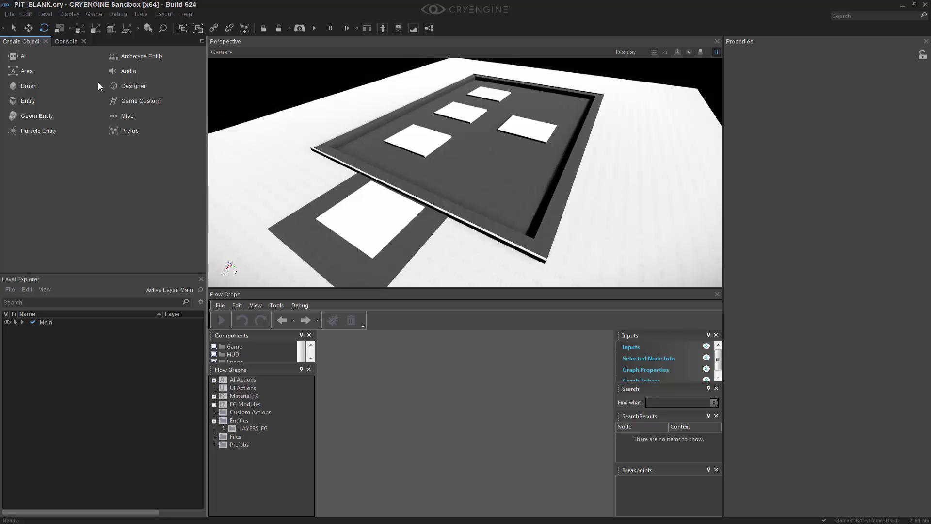
# Step: Find the e_ObjectLayersActivation variable in the console by searching for "objectlay" and submit it
pyautogui.click(69, 42)
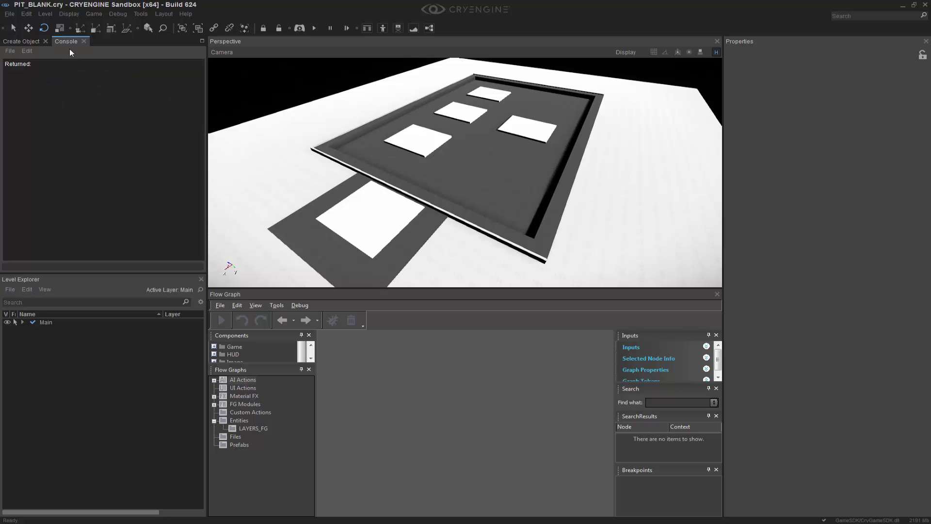
pyautogui.click(78, 267)
pyautogui.write('object')
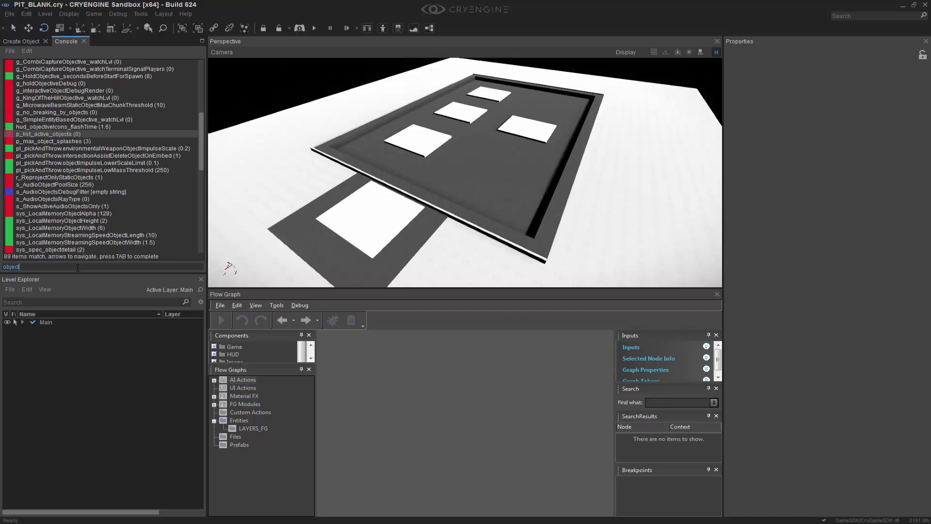
pyautogui.write('lay')
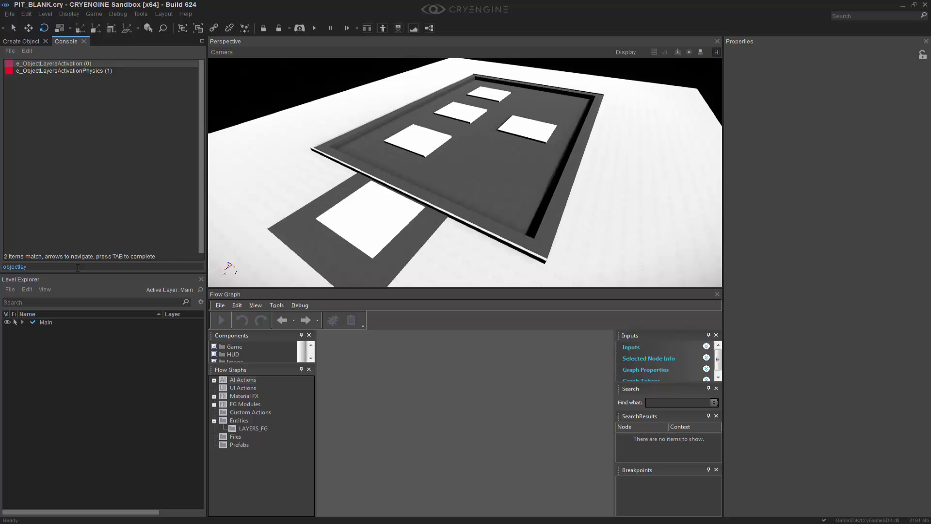
pyautogui.press('Tab')
pyautogui.press('Return')
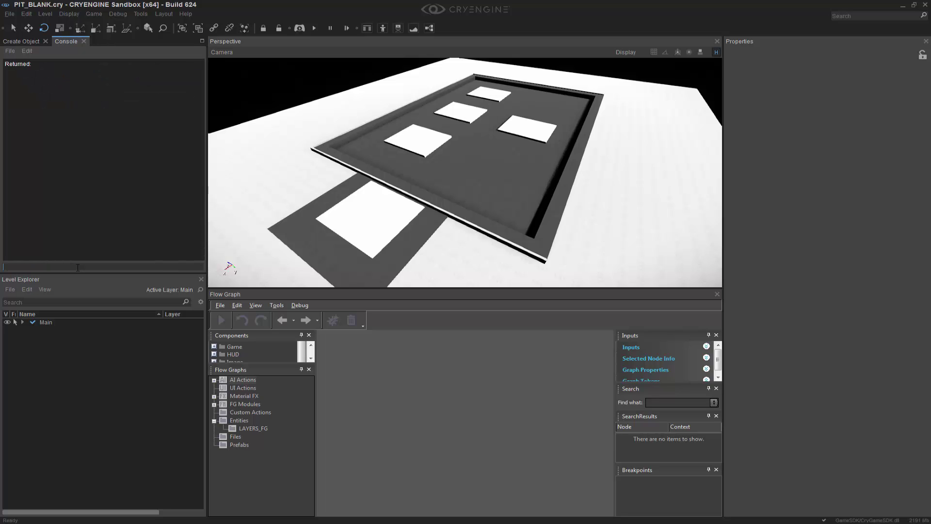
# Step: Turn on proximity trigger drawing with the console command es_DrawProximityTriggers 1
pyautogui.write('es')
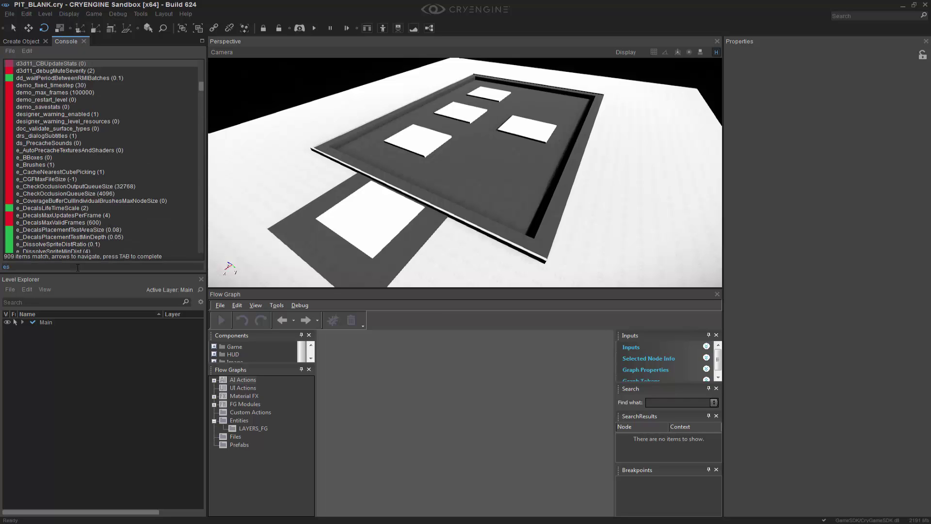
pyautogui.write('_dra')
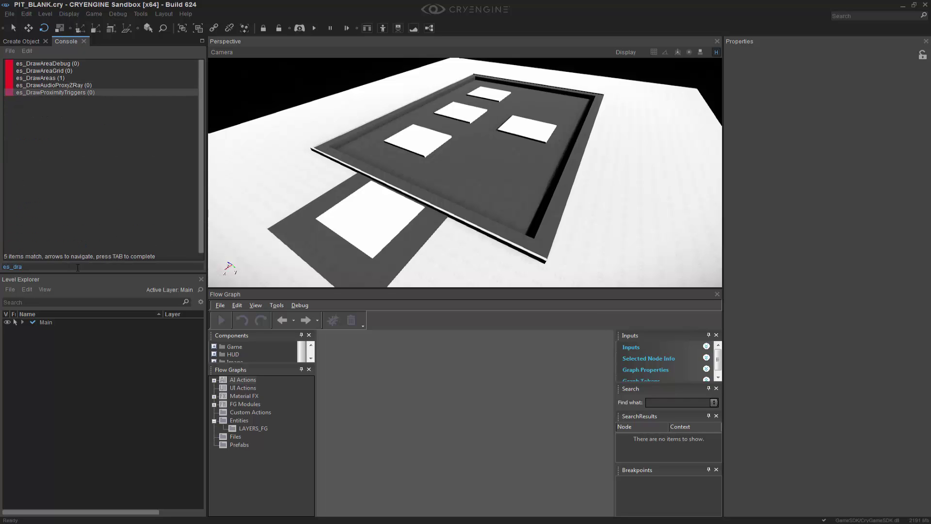
pyautogui.press('Tab')
pyautogui.write('1')
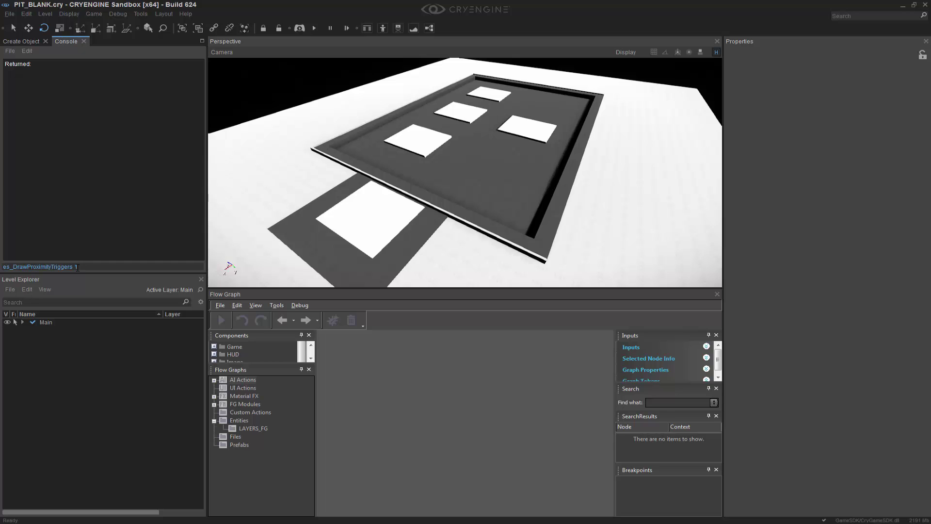
pyautogui.press('Return')
# Step: Enable Use Layers Activation in the Level Settings and close the settings window
pyautogui.moveTo(630, 152); pyautogui.dragTo(589, 151, button='right')
pyautogui.click(140, 13)
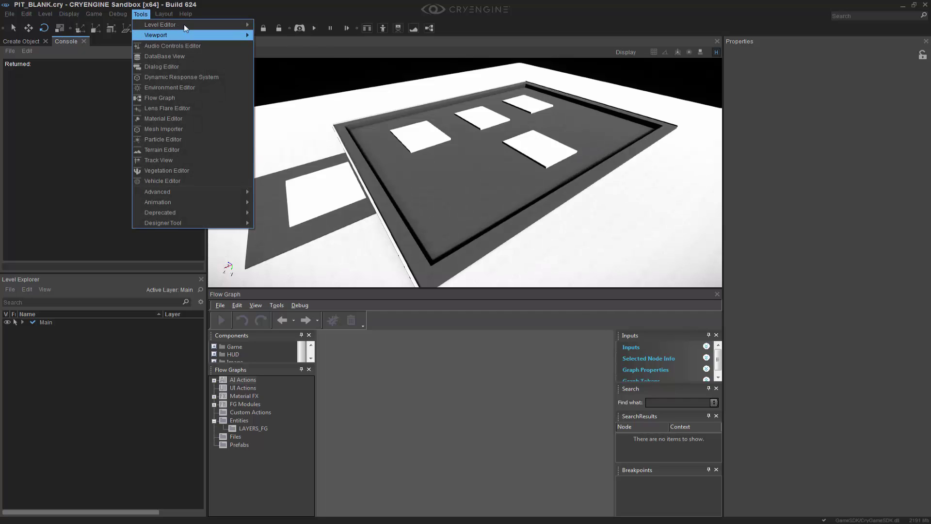
pyautogui.moveTo(185, 24)
pyautogui.click(281, 46)
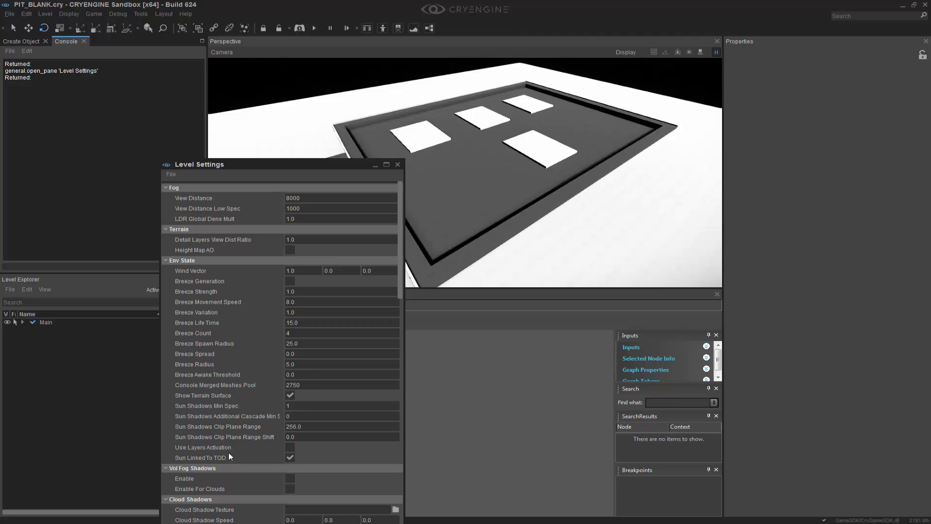
pyautogui.click(289, 446)
pyautogui.click(396, 165)
# Step: Place a ProximityTrigger entity on the single white platform set apart from the row of three in the pit
pyautogui.moveTo(395, 169); pyautogui.dragTo(440, 220, button='right')
pyautogui.press('w')
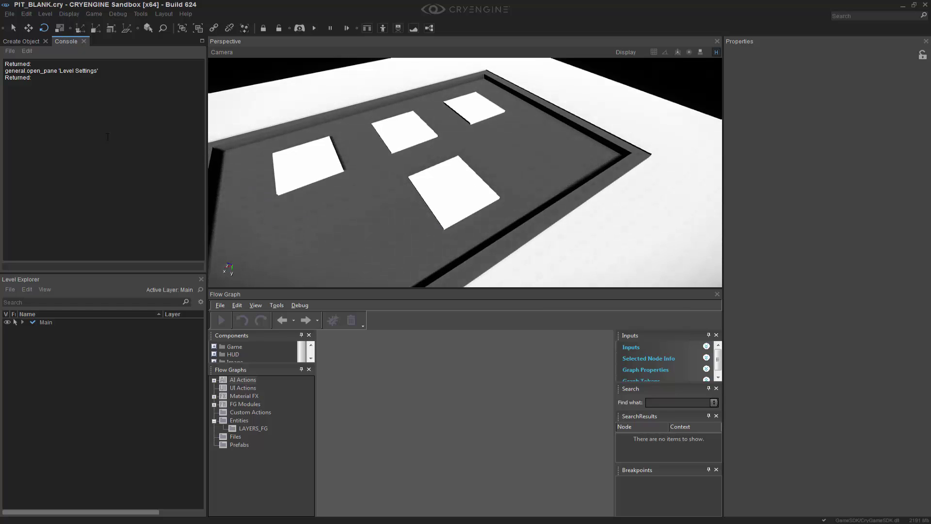
pyautogui.click(15, 42)
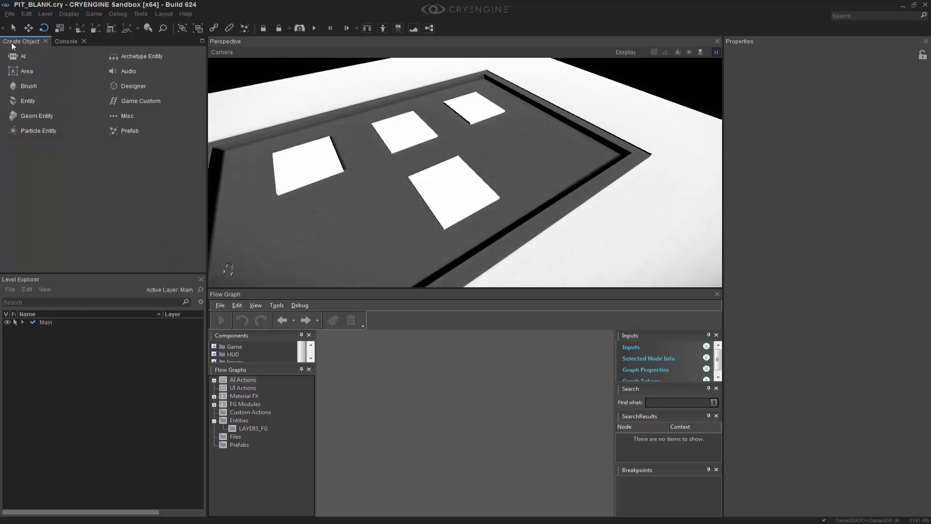
pyautogui.click(37, 99)
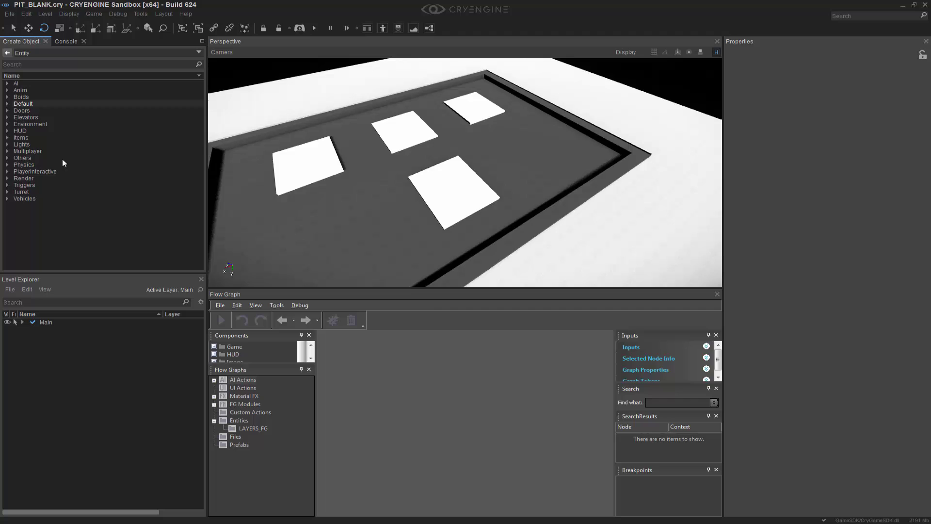
pyautogui.click(8, 186)
pyautogui.click(37, 204)
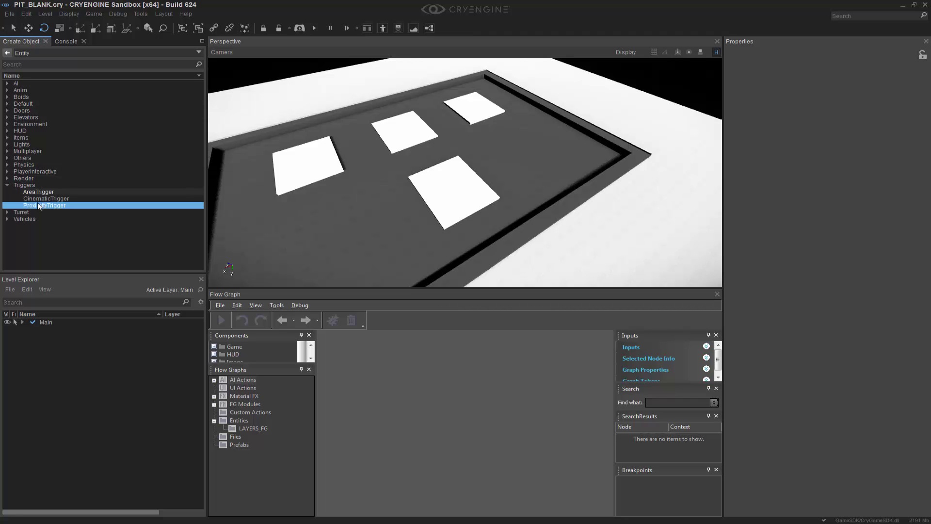
pyautogui.click(457, 190)
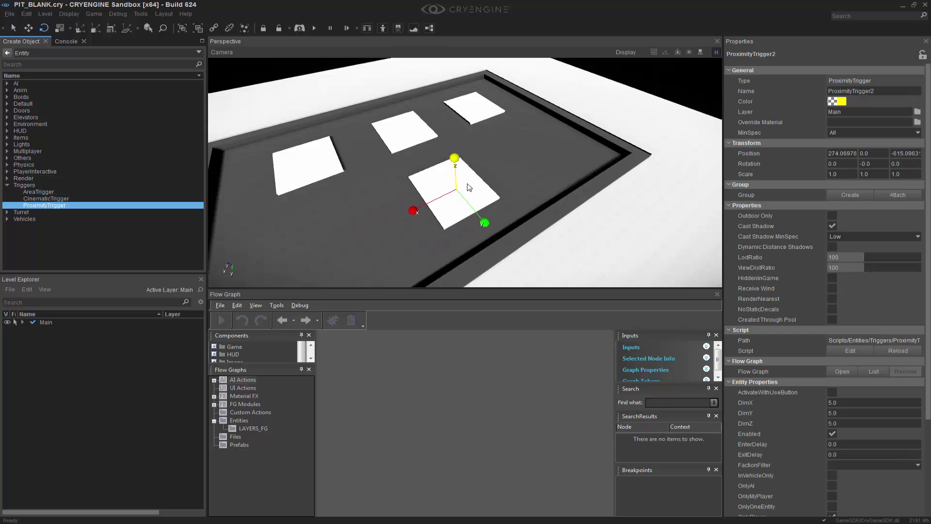
pyautogui.click(468, 181)
# Step: Shift the proximity trigger over its platform to about X 518.7 and lower it to about Z 38.3
pyautogui.press('w')
pyautogui.moveTo(505, 192); pyautogui.dragTo(607, 152, button='right')
pyautogui.press('d')
pyautogui.press('w')
pyautogui.moveTo(706, 69); pyautogui.dragTo(606, 93, button='right')
pyautogui.moveTo(573, 193); pyautogui.dragTo(570, 194, button='right')
pyautogui.press('2')
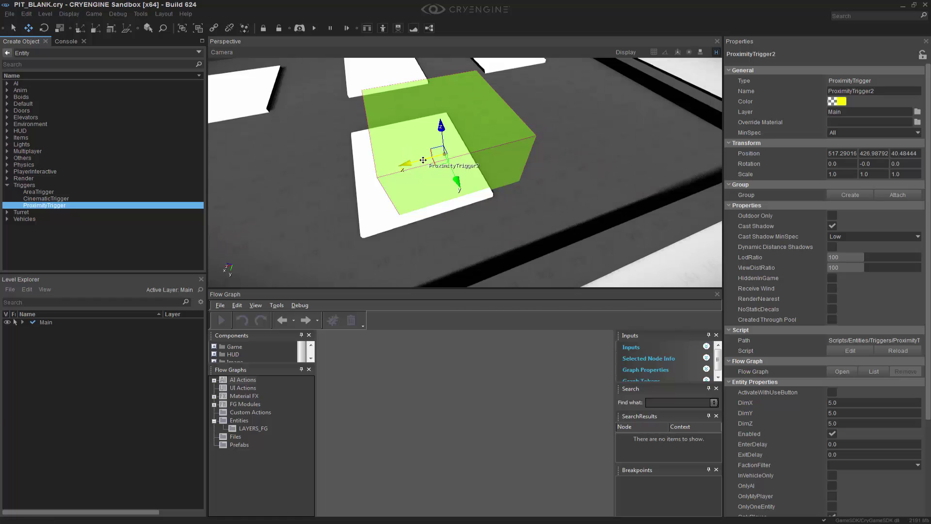
pyautogui.moveTo(423, 160); pyautogui.dragTo(393, 177)
pyautogui.moveTo(394, 178); pyautogui.dragTo(409, 150, button='right')
pyautogui.press('a')
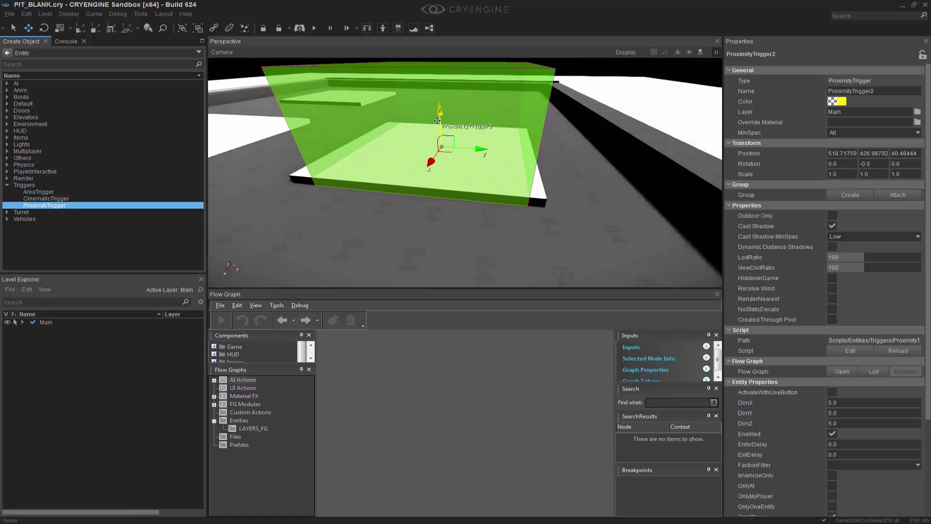
pyautogui.moveTo(438, 120); pyautogui.dragTo(455, 179)
pyautogui.moveTo(455, 180); pyautogui.dragTo(466, 197, button='right')
# Step: Set the proximity trigger's DimX and DimY to 4 and deselect it
pyautogui.click(848, 402)
pyautogui.write('4')
pyautogui.press('Return')
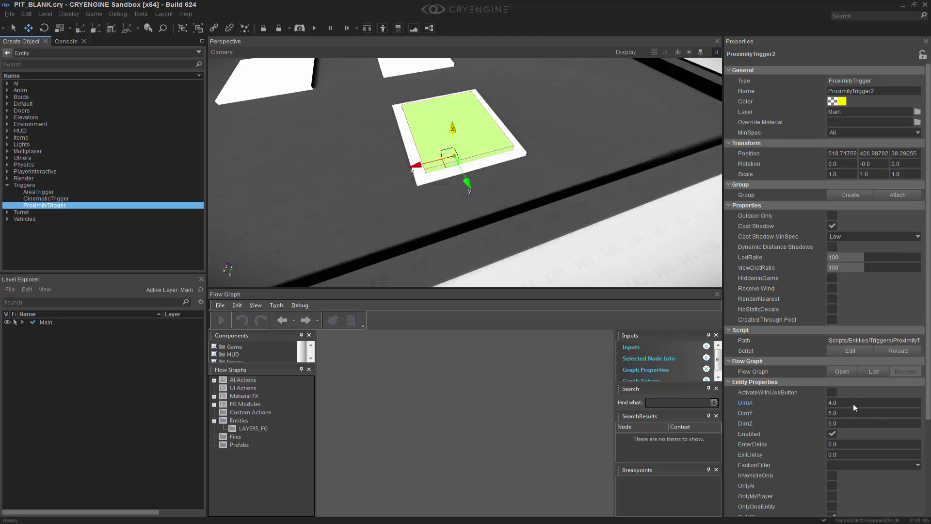
pyautogui.write('4')
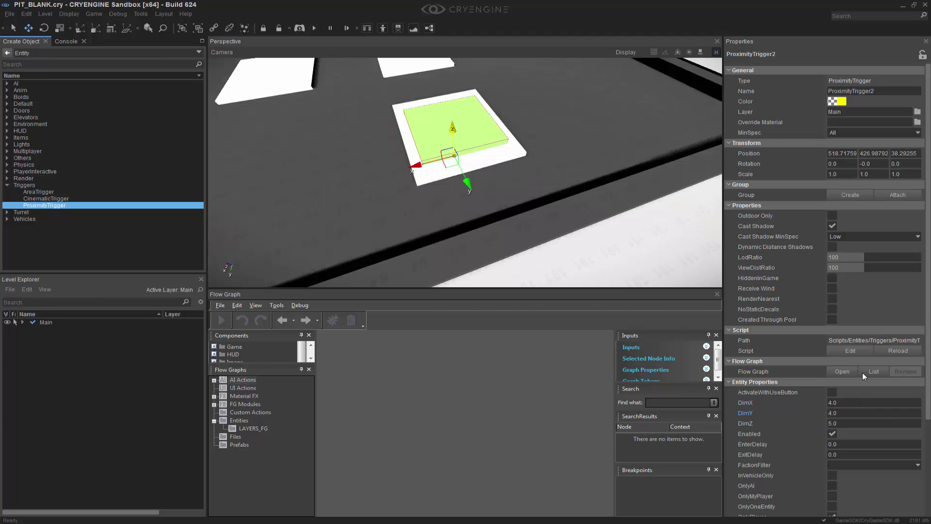
pyautogui.moveTo(658, 175); pyautogui.dragTo(657, 117, button='right')
pyautogui.click(678, 71)
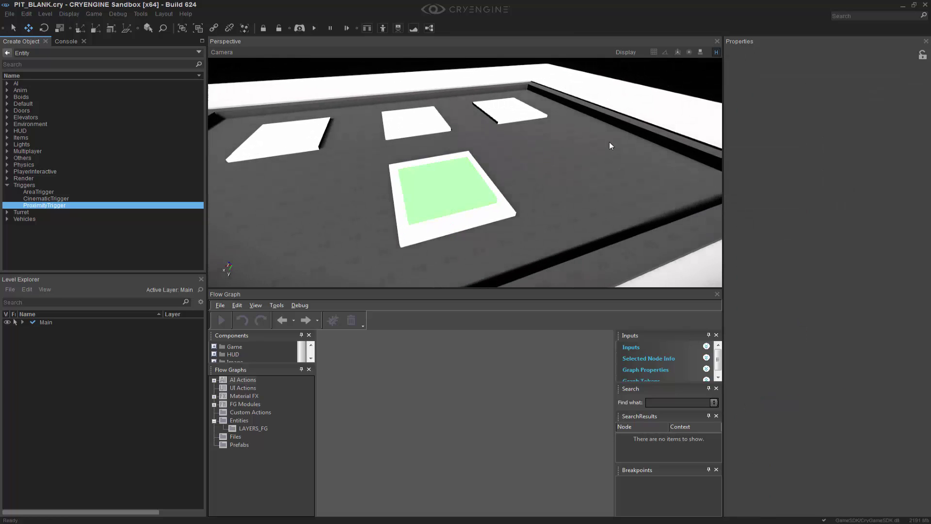
# Step: Rename the proximity trigger LAYER_TRIG and deselect it
pyautogui.moveTo(609, 142); pyautogui.dragTo(567, 174, button='right')
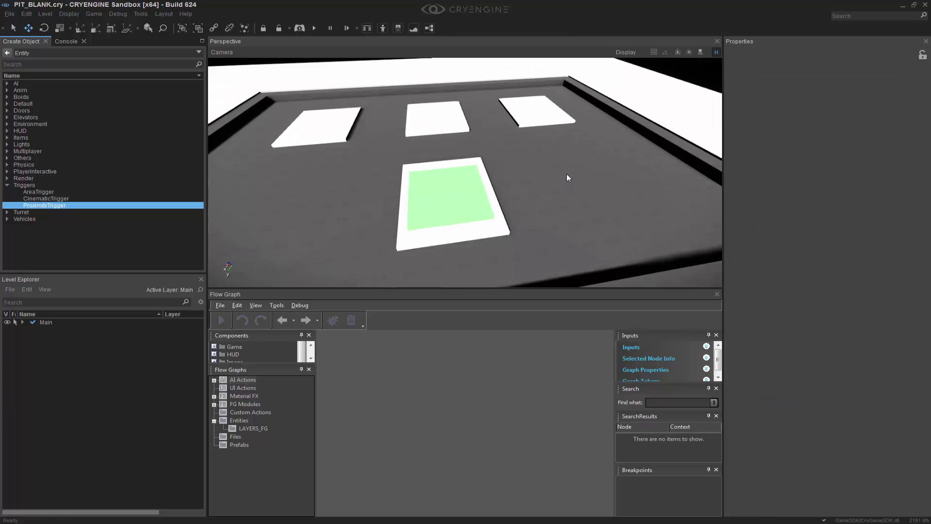
pyautogui.click(449, 218)
pyautogui.click(897, 92)
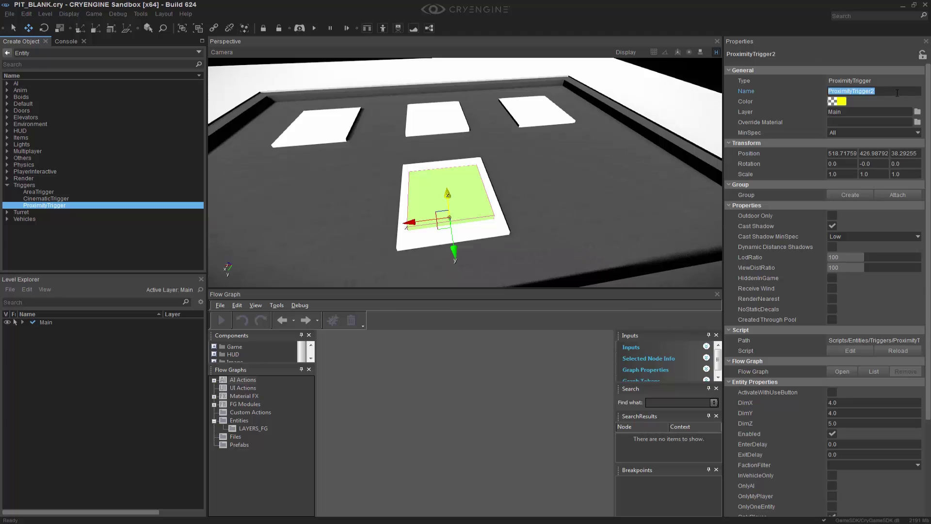
pyautogui.write('LAYER_TRIG')
pyautogui.press('Return')
pyautogui.scroll(-3, 602, 251)
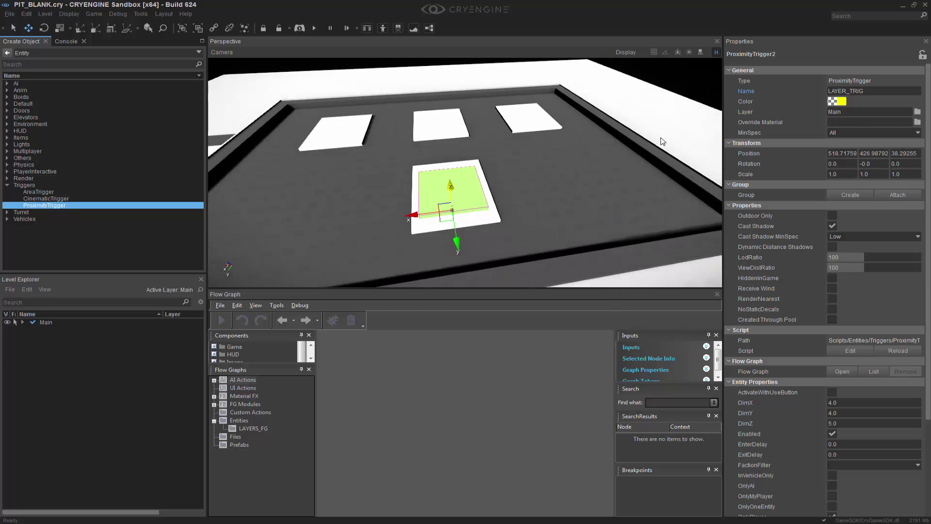
pyautogui.click(690, 96)
# Step: Place a physics BasicEntity sphere on the leftmost platform of the row of three and raise it above the platform
pyautogui.moveTo(529, 164); pyautogui.dragTo(553, 184, button='right')
pyautogui.scroll(-2, 552, 181)
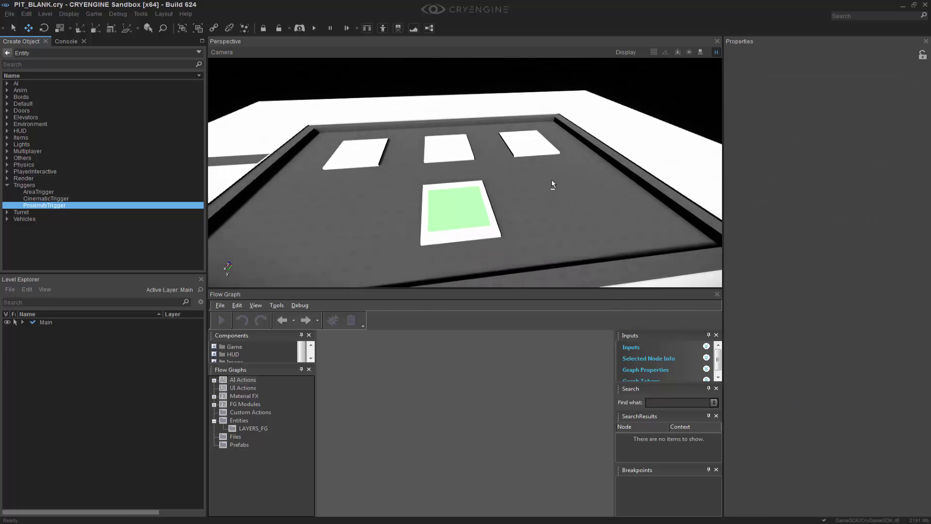
pyautogui.click(7, 185)
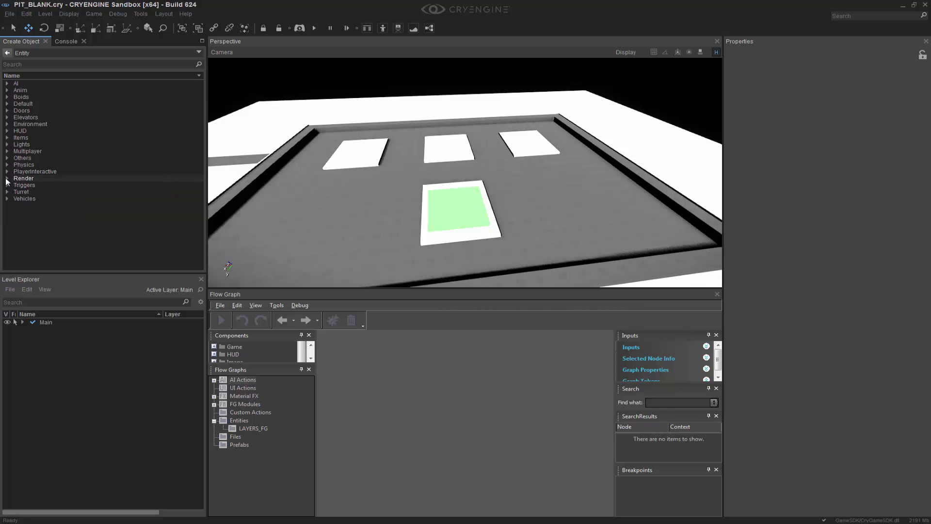
pyautogui.click(7, 165)
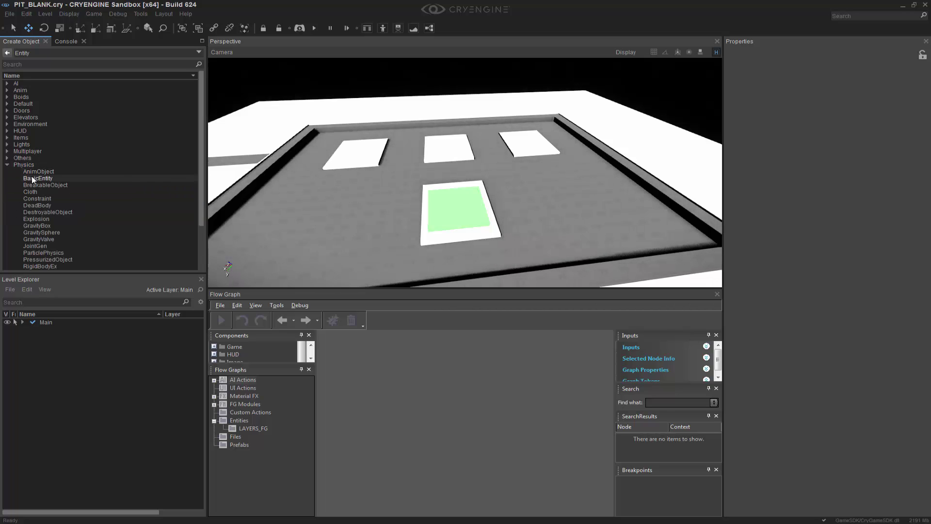
pyautogui.click(38, 179)
pyautogui.click(525, 168)
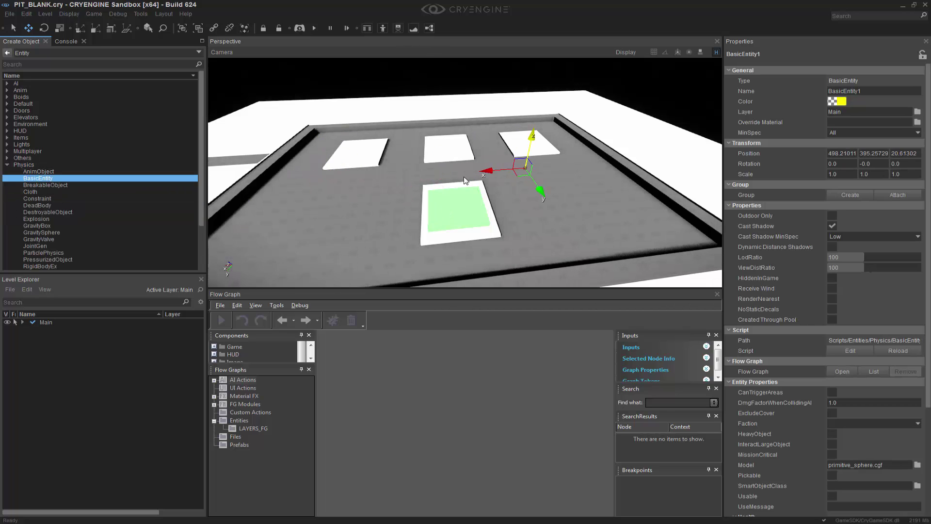
pyautogui.keyDown('ctrl'); pyautogui.keyDown('shift'); pyautogui.click(362, 149); pyautogui.keyUp('shift'); pyautogui.keyUp('ctrl')
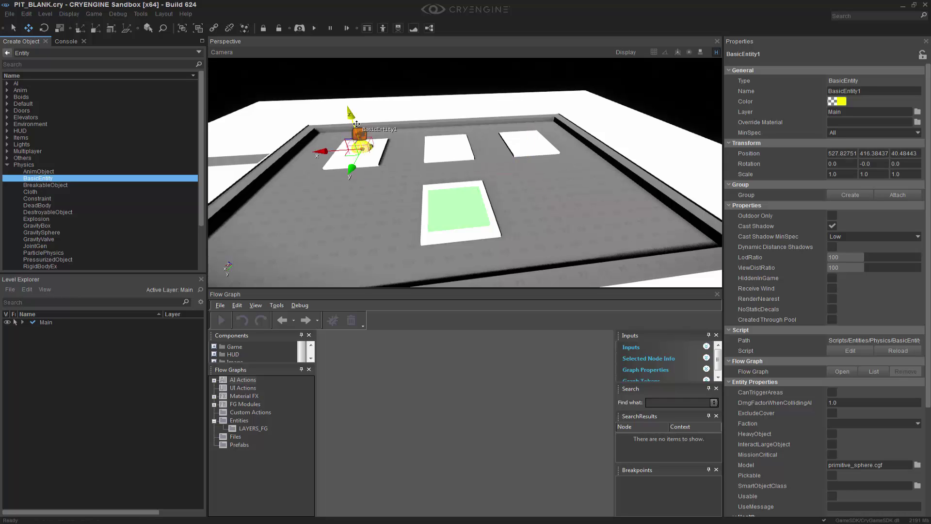
pyautogui.moveTo(355, 123); pyautogui.dragTo(345, 96)
pyautogui.press('w')
pyautogui.moveTo(499, 217); pyautogui.dragTo(504, 217, button='right')
pyautogui.click(483, 81)
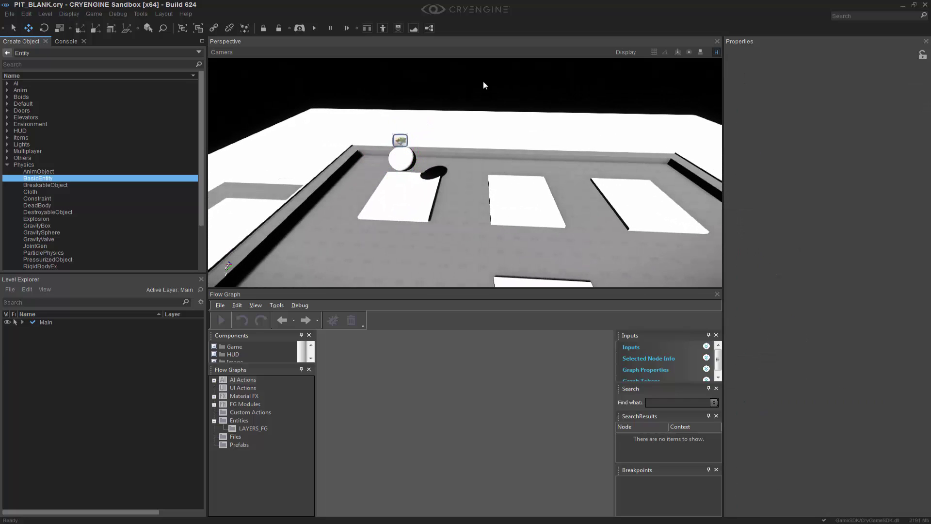
# Step: Add a second BasicEntity sphere over the middle platform, raised to about Z 44.1 and shifted back to about Y 416.5
pyautogui.click(39, 178)
pyautogui.click(527, 204)
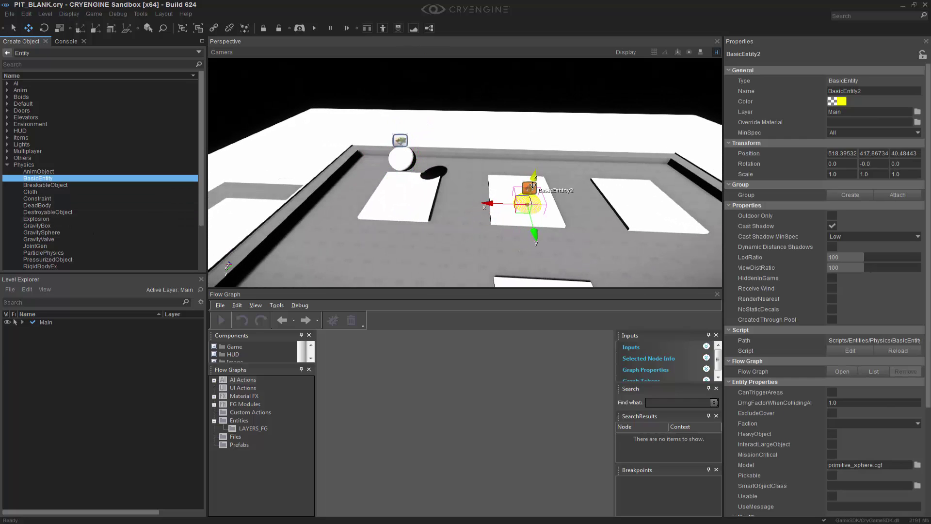
pyautogui.moveTo(535, 179); pyautogui.dragTo(547, 135)
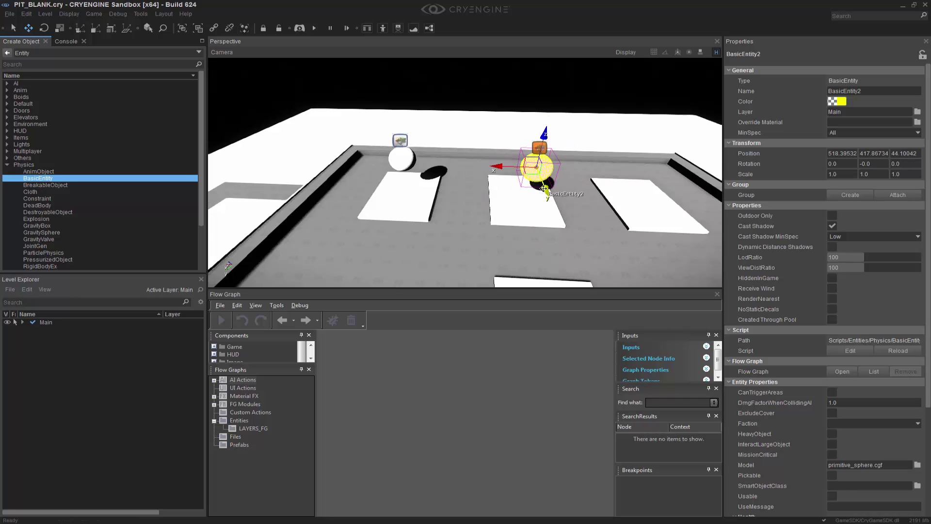
pyautogui.moveTo(543, 188); pyautogui.dragTo(539, 178)
# Step: Add a third BasicEntity sphere over the rightmost platform of the row, raised to about Z 44.1
pyautogui.moveTo(544, 219); pyautogui.dragTo(672, 254, button='middle')
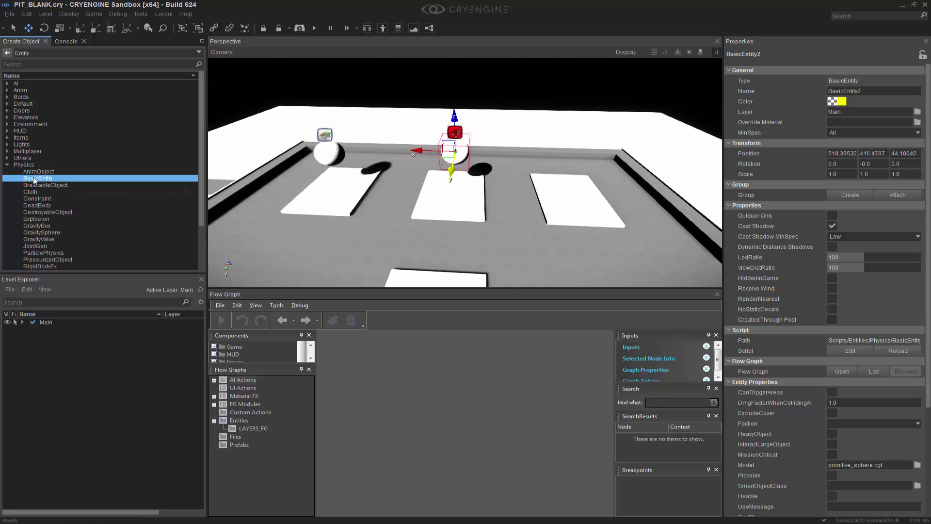
pyautogui.click(34, 179)
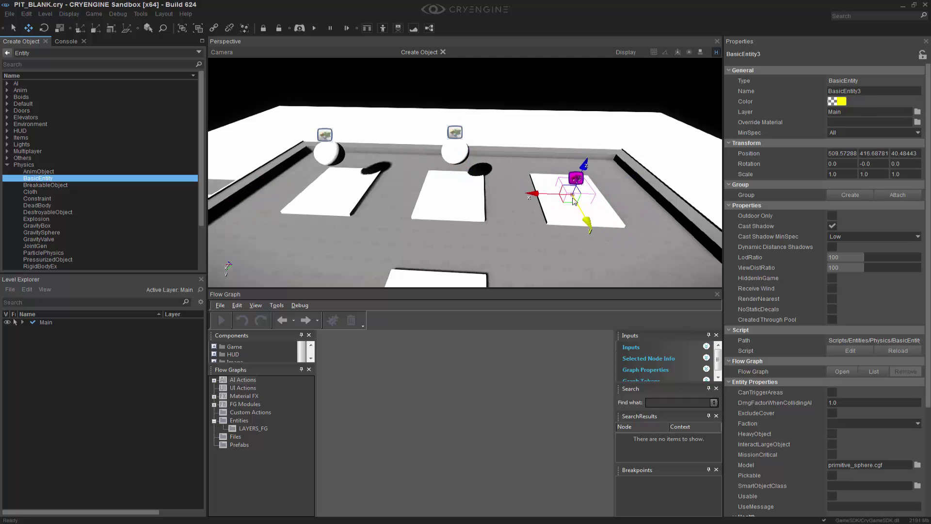
pyautogui.click(574, 199)
pyautogui.moveTo(587, 165); pyautogui.dragTo(599, 117)
pyautogui.moveTo(600, 117); pyautogui.dragTo(499, 156, button='middle')
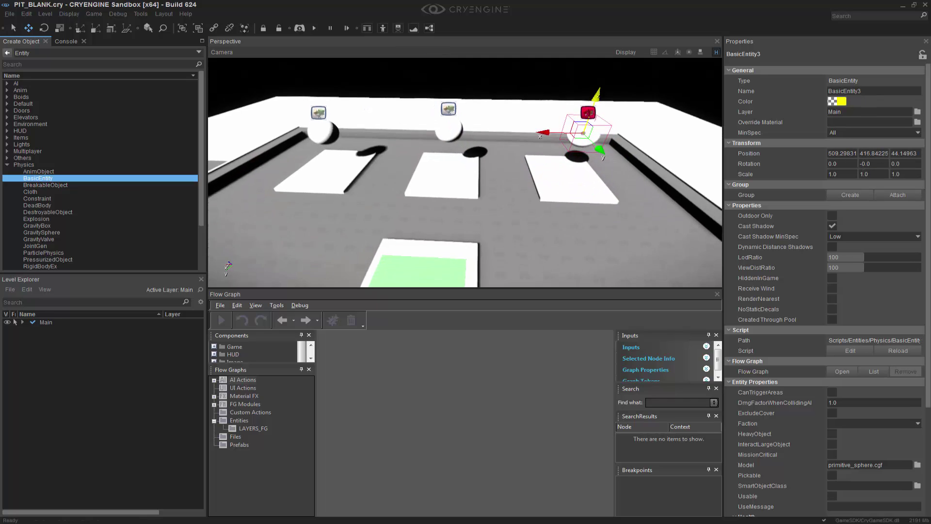
# Step: Rename the sphere over the rightmost platform THIRD_GEO
pyautogui.scroll(-3, 499, 156)
pyautogui.scroll(-1, 428, 131)
pyautogui.moveTo(615, 137); pyautogui.dragTo(572, 179, button='middle')
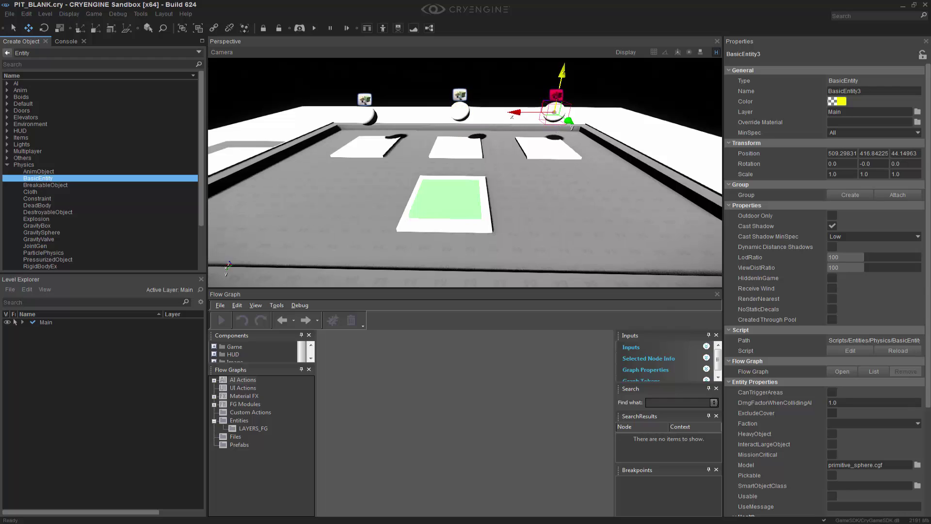
pyautogui.moveTo(610, 125); pyautogui.dragTo(617, 125, button='right')
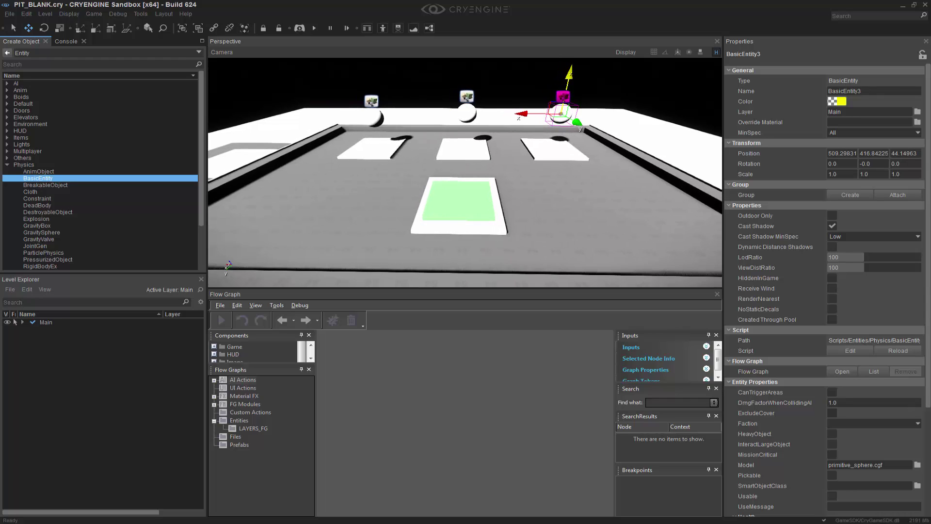
pyautogui.click(855, 91)
pyautogui.write('THIRD_')
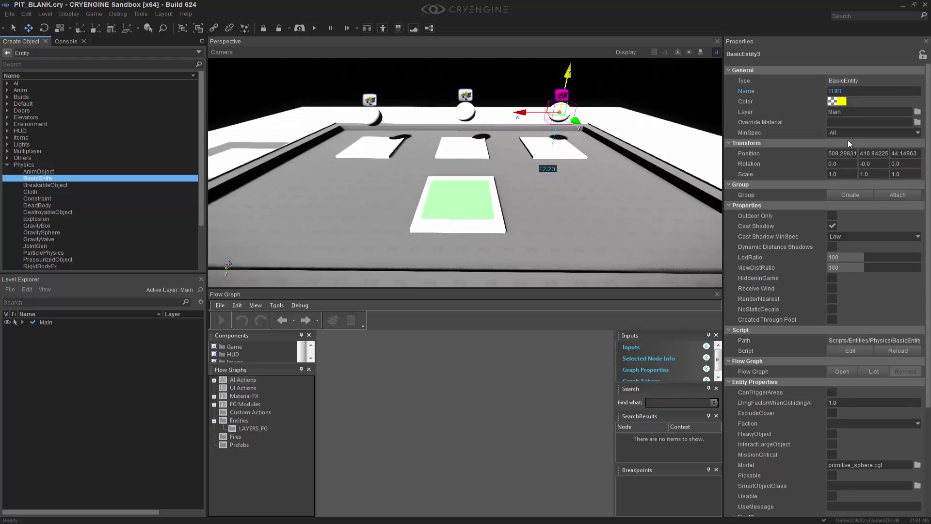
pyautogui.write('GEO')
# Step: Rename the sphere over the middle platform SECOND_GEO
pyautogui.click(464, 93)
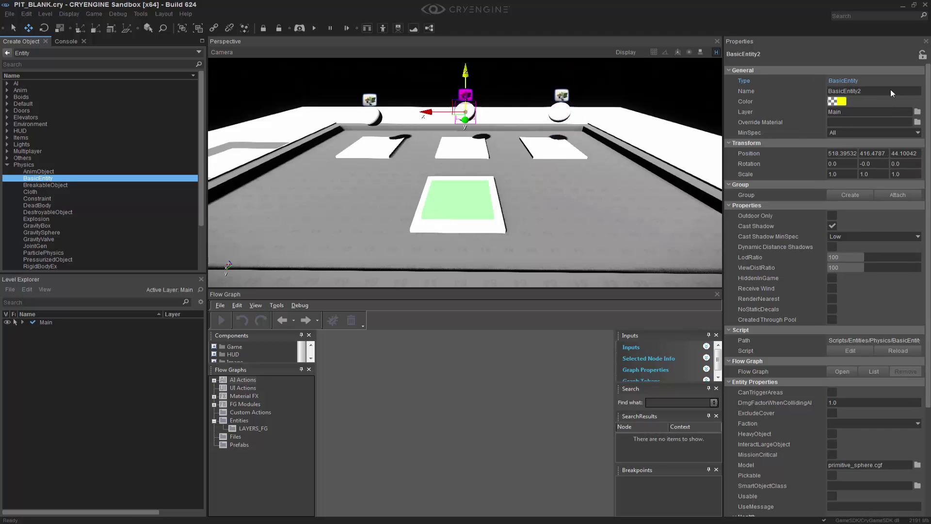
pyautogui.click(856, 91)
pyautogui.write('SECOND_GEO')
# Step: Rename the sphere over the leftmost platform FIRST_GEO and deselect it
pyautogui.click(371, 109)
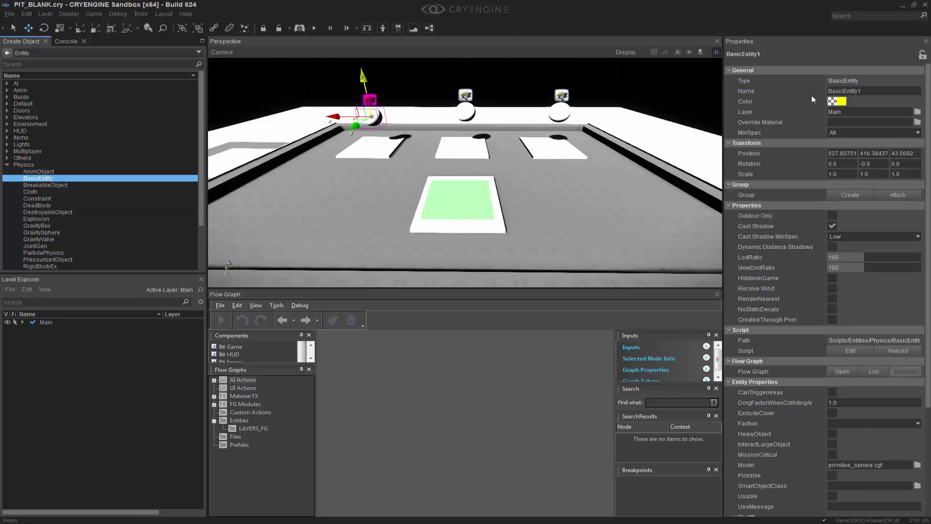
pyautogui.click(868, 91)
pyautogui.write('FIRST_GEO')
pyautogui.scroll(-2, 547, 198)
pyautogui.scroll(-2, 545, 199)
pyautogui.click(659, 108)
pyautogui.scroll(3, 659, 107)
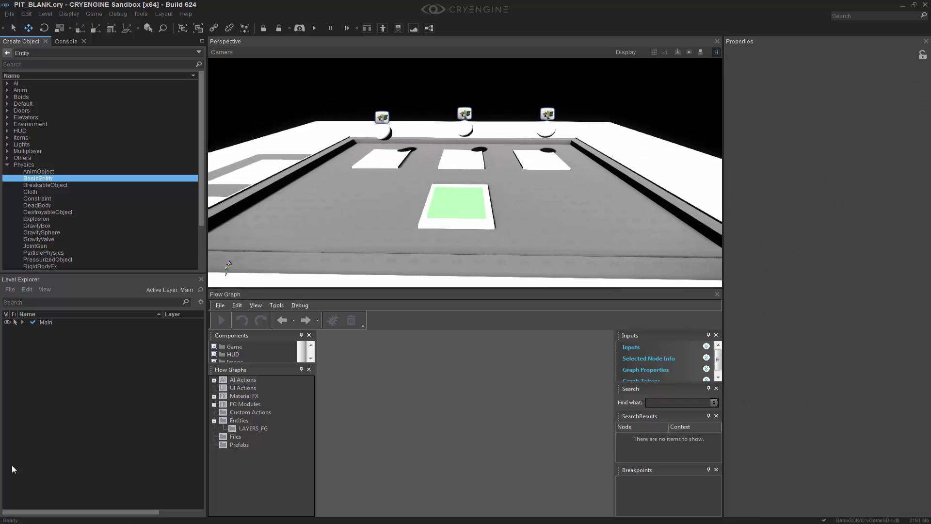
# Step: Create three new level layers named first, second and third
pyautogui.rightClick(40, 364)
pyautogui.click(65, 368)
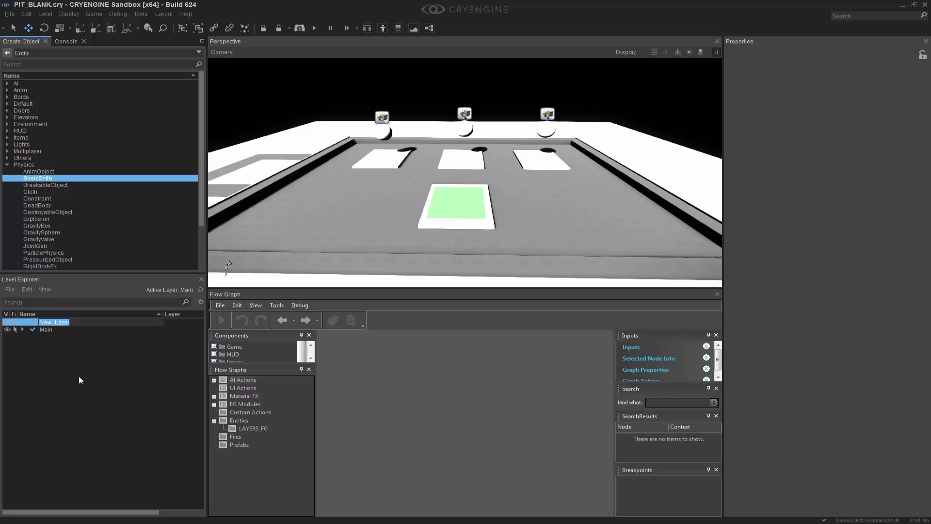
pyautogui.write('first')
pyautogui.press('Return')
pyautogui.rightClick(27, 369)
pyautogui.click(44, 367)
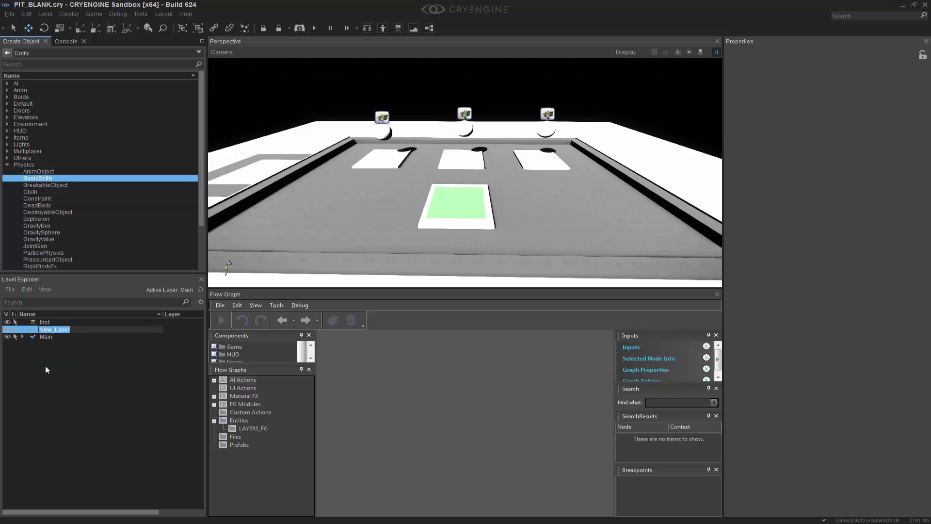
pyautogui.write('second')
pyautogui.press('Return')
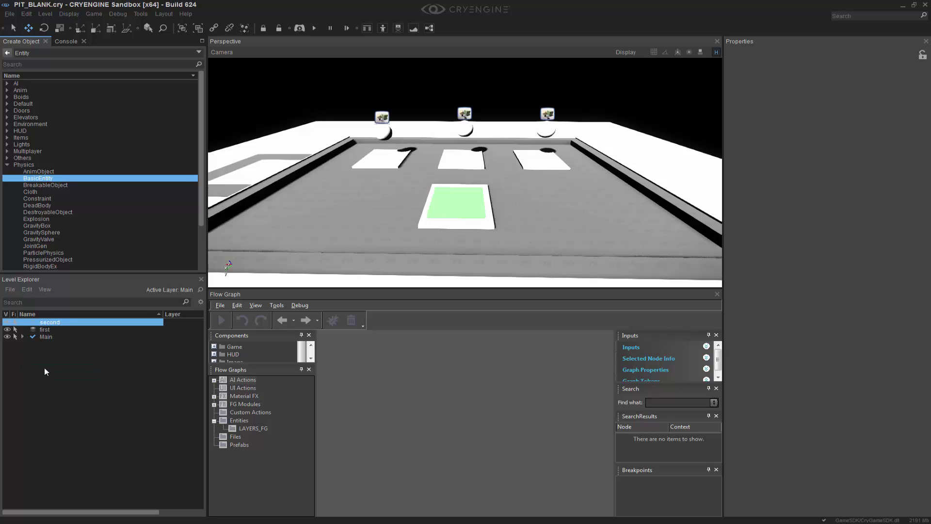
pyautogui.rightClick(46, 353)
pyautogui.click(67, 366)
pyautogui.write('third')
pyautogui.press('Return')
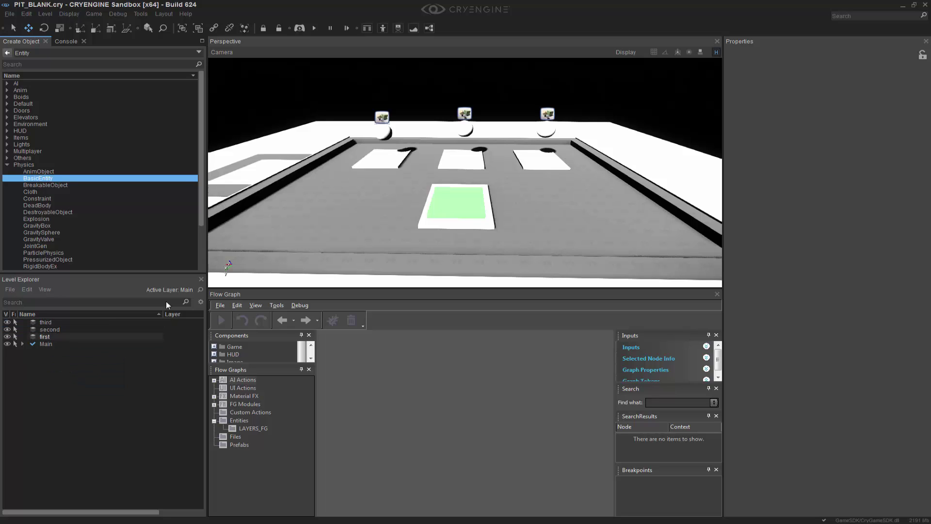
# Step: Assign the FIRST_GEO sphere to the layer named first
pyautogui.click(376, 120)
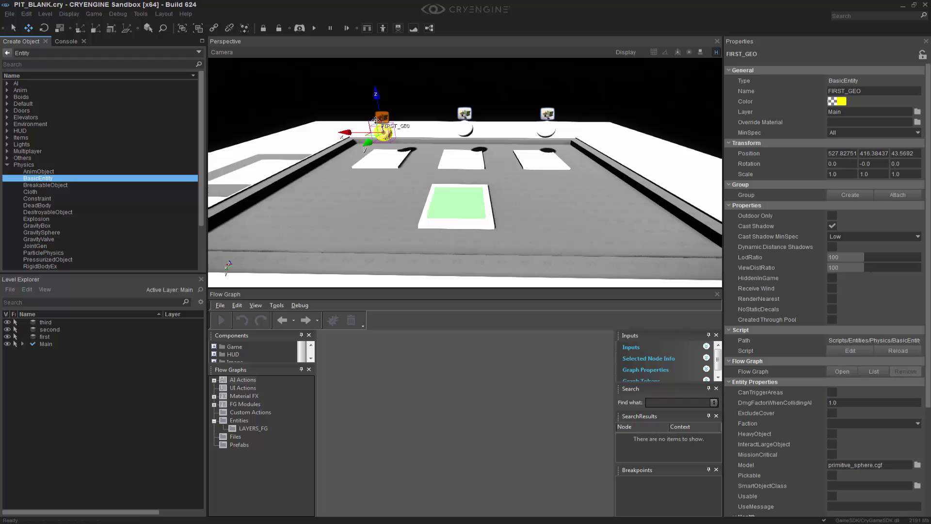
pyautogui.click(917, 112)
pyautogui.click(412, 171)
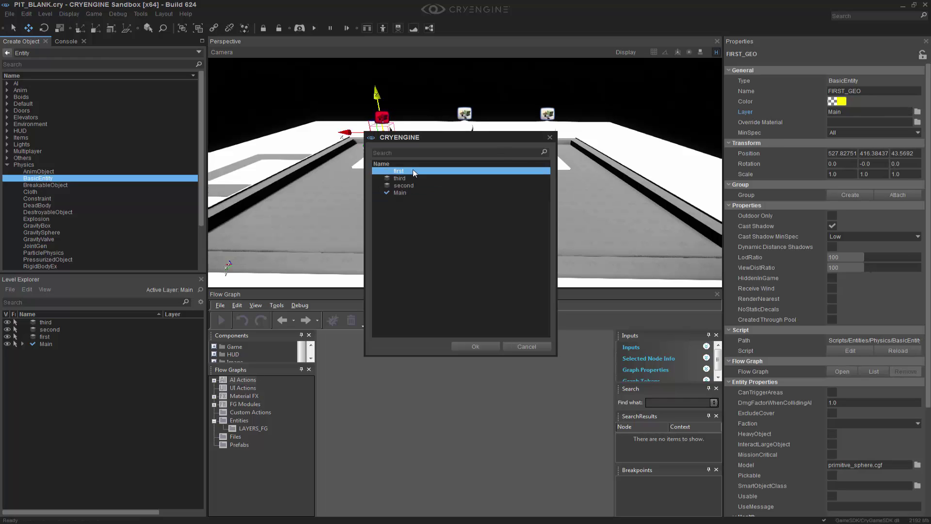
pyautogui.click(478, 346)
# Step: Assign the SECOND_GEO sphere to the layer named second
pyautogui.click(464, 115)
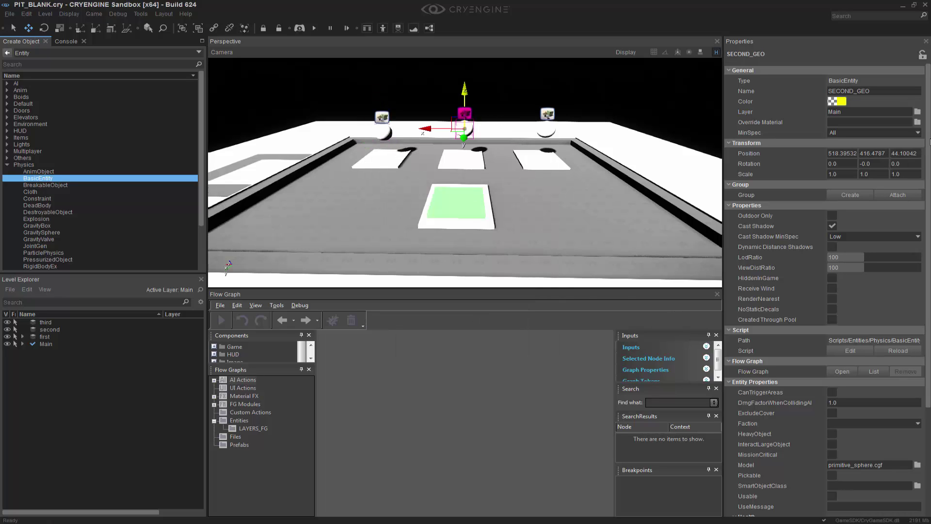
pyautogui.click(917, 112)
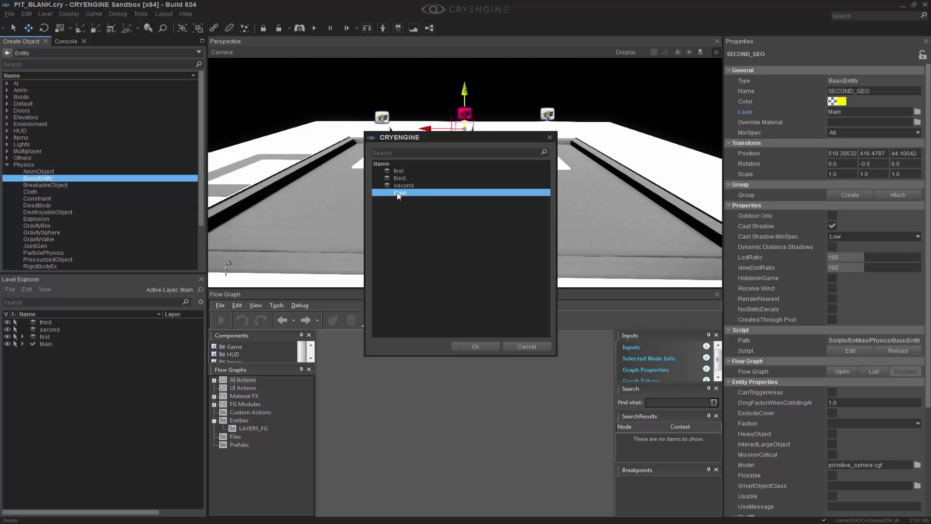
pyautogui.click(422, 185)
pyautogui.click(488, 346)
# Step: Assign the THIRD_GEO sphere to the layer named third and deselect it
pyautogui.click(547, 115)
pyautogui.click(917, 112)
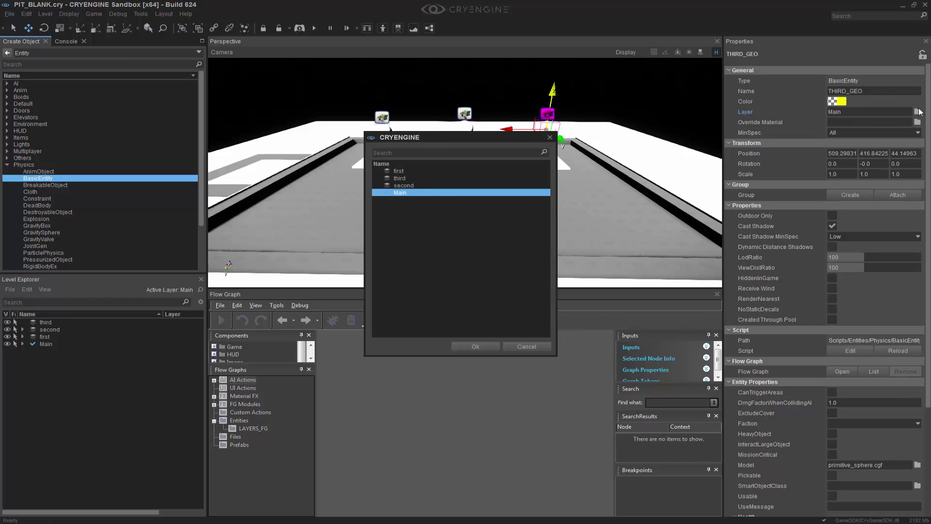
pyautogui.click(429, 178)
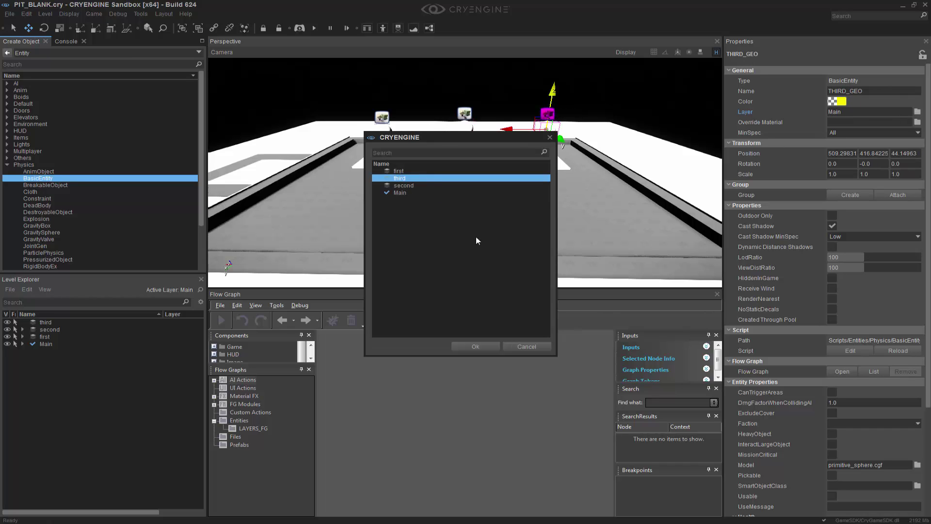
pyautogui.click(489, 346)
pyautogui.click(672, 76)
# Step: Create a flow graph on the LAYER_TRIG proximity trigger, under the group name LAYER_FG
pyautogui.press('w')
pyautogui.moveTo(630, 140); pyautogui.dragTo(576, 168, button='right')
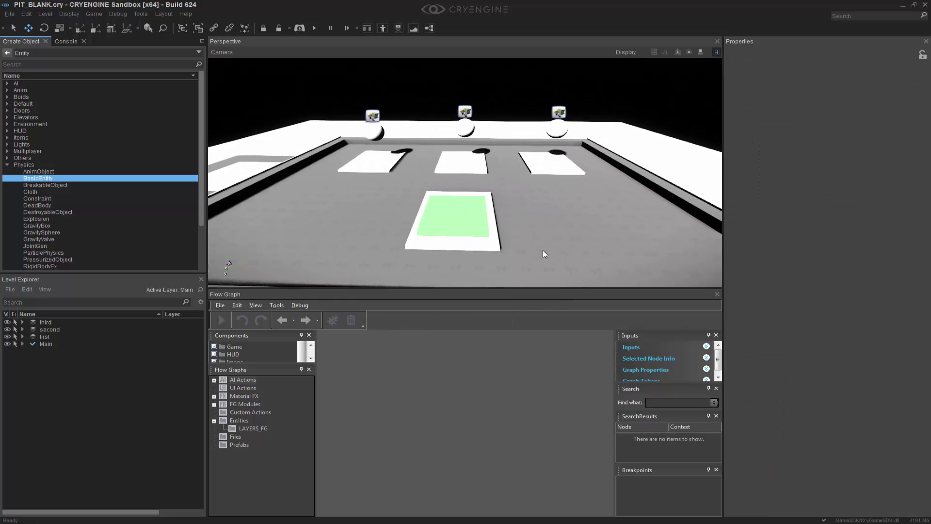
pyautogui.moveTo(543, 251); pyautogui.dragTo(456, 233, button='right')
pyautogui.moveTo(557, 230); pyautogui.dragTo(548, 228, button='right')
pyautogui.press('space')
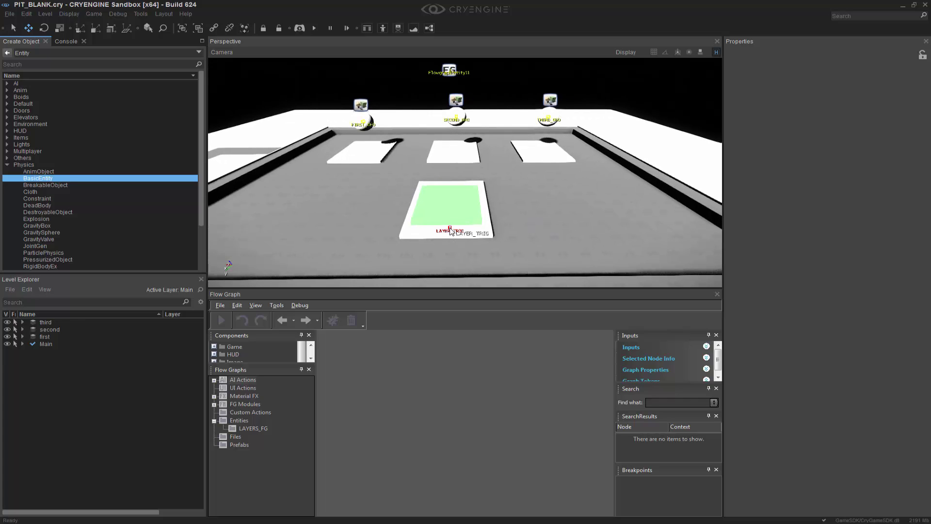
pyautogui.click(453, 233)
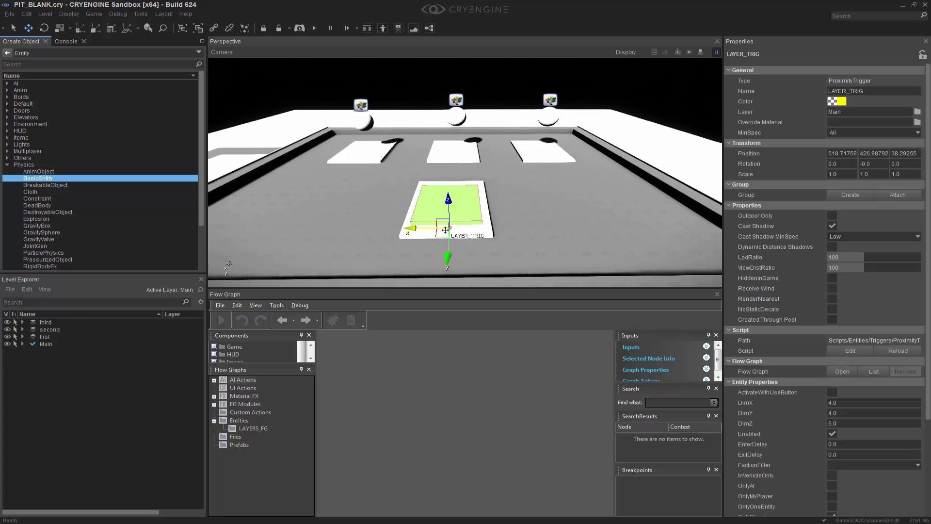
pyautogui.rightClick(443, 227)
pyautogui.click(490, 237)
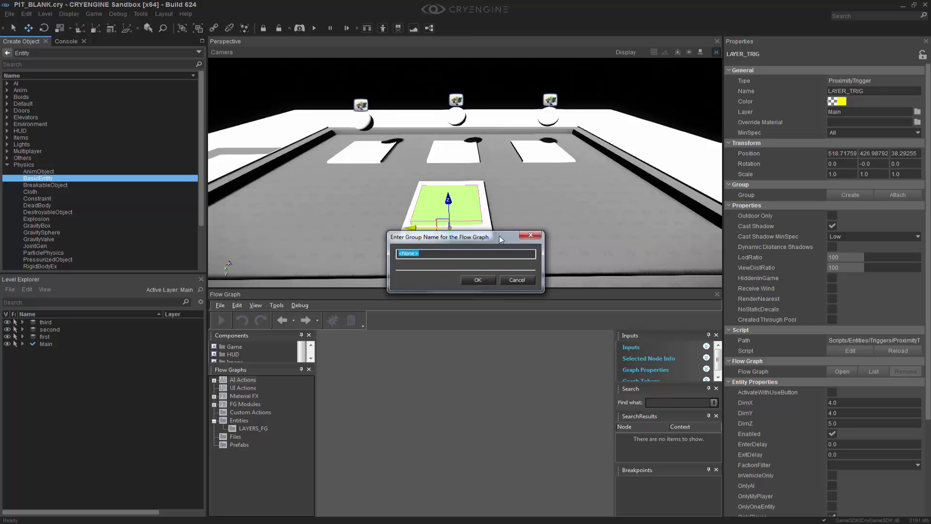
pyautogui.write('LAYER_FG')
pyautogui.press('Return')
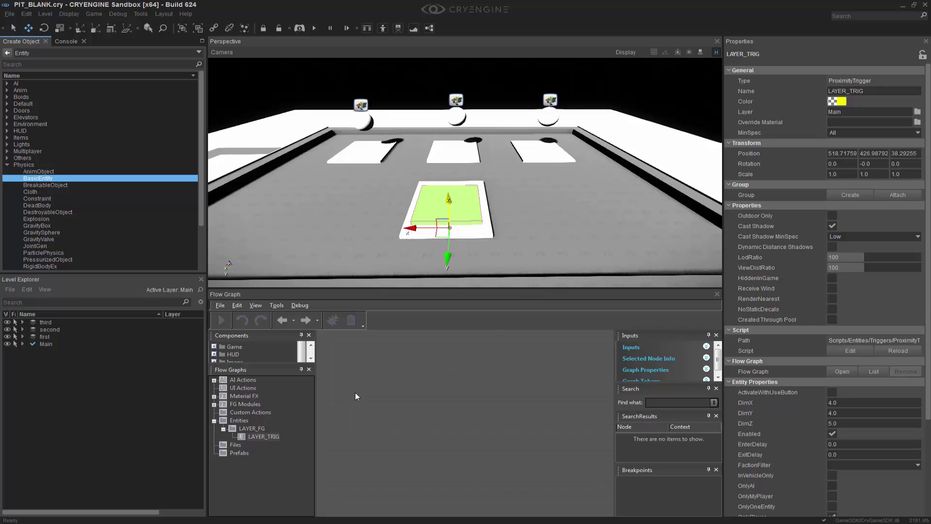
# Step: Add the LAYER_TRIG entity to its flow graph as a ProximityTrigger node and position it with free space before it
pyautogui.rightClick(355, 392)
pyautogui.click(379, 402)
pyautogui.moveTo(413, 392); pyautogui.dragTo(528, 365)
# Step: Add a Game:Start node before the trigger node and connect its output to the ProximityTrigger's Enable input
pyautogui.rightClick(352, 376)
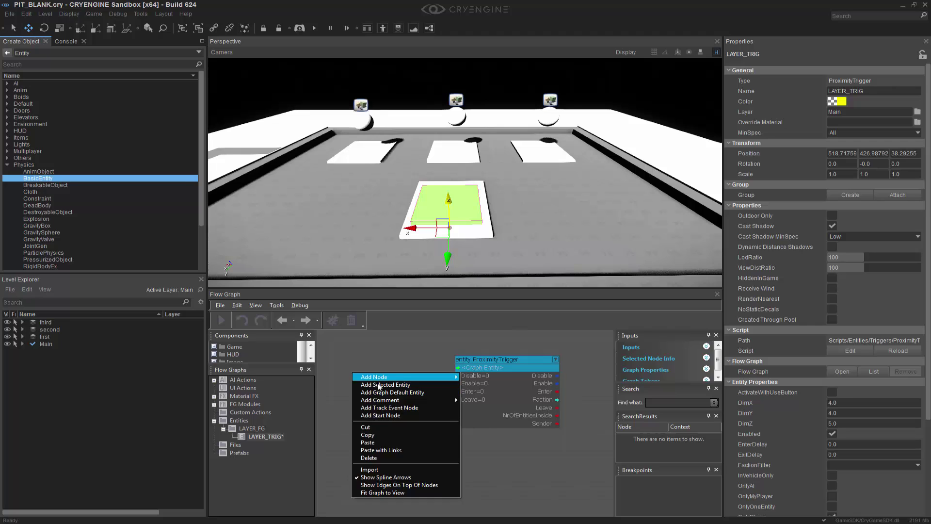
pyautogui.click(383, 413)
pyautogui.moveTo(391, 379); pyautogui.dragTo(371, 363)
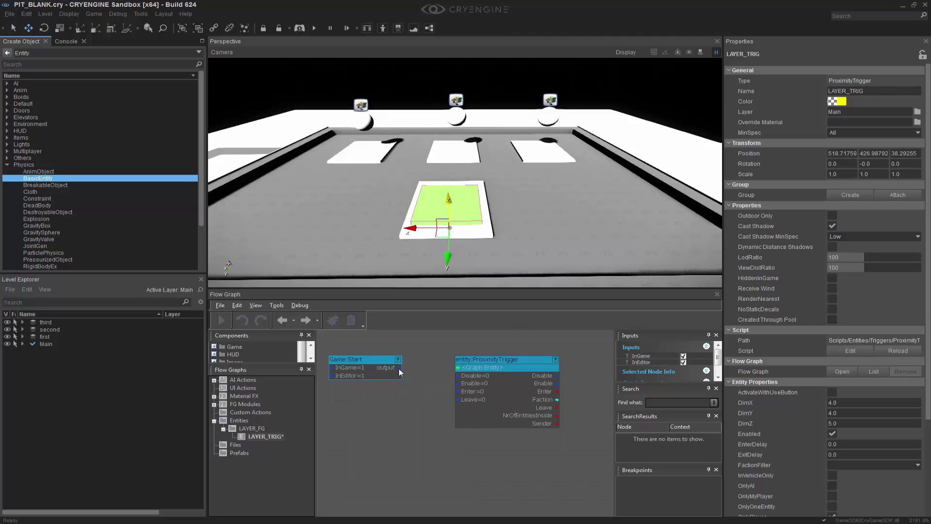
pyautogui.moveTo(459, 385); pyautogui.dragTo(459, 385)
# Step: Enlarge the component list and add an Engine:LayerSwitch node to the flow graph beyond the ProximityTrigger node
pyautogui.moveTo(392, 420); pyautogui.dragTo(361, 429, button='right')
pyautogui.scroll(-3, 362, 428)
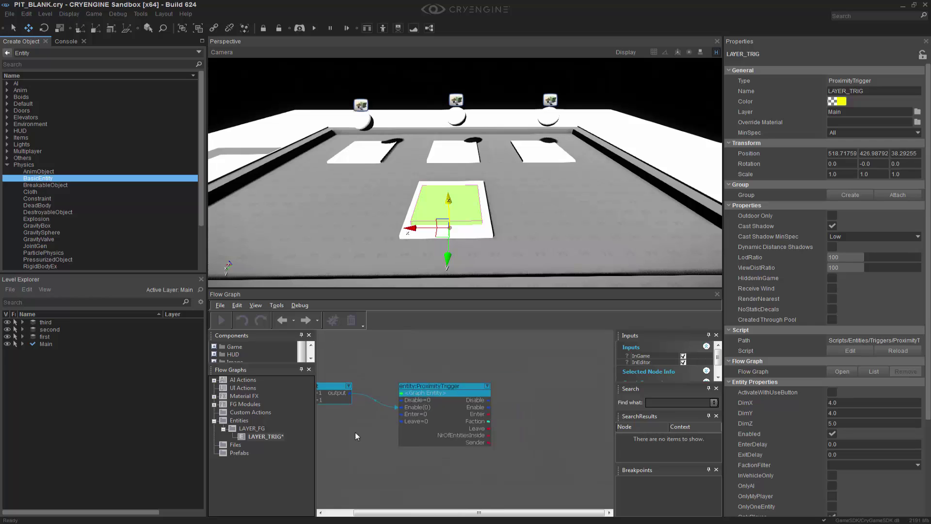
pyautogui.moveTo(545, 416); pyautogui.dragTo(479, 415, button='right')
pyautogui.click(508, 415)
pyautogui.moveTo(495, 382); pyautogui.dragTo(482, 384, button='right')
pyautogui.moveTo(291, 363); pyautogui.dragTo(291, 430)
pyautogui.moveTo(311, 388); pyautogui.dragTo(469, 344)
pyautogui.click(214, 377)
pyautogui.scroll(-3, 519, 395)
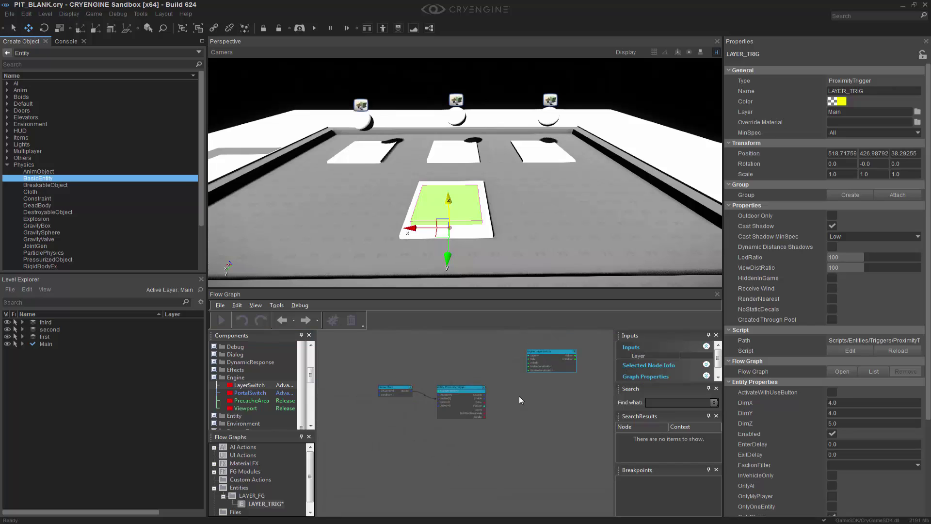
# Step: Connect the Game:Start output to the LayerSwitch node's Unhide input
pyautogui.moveTo(519, 396); pyautogui.dragTo(523, 412, button='middle')
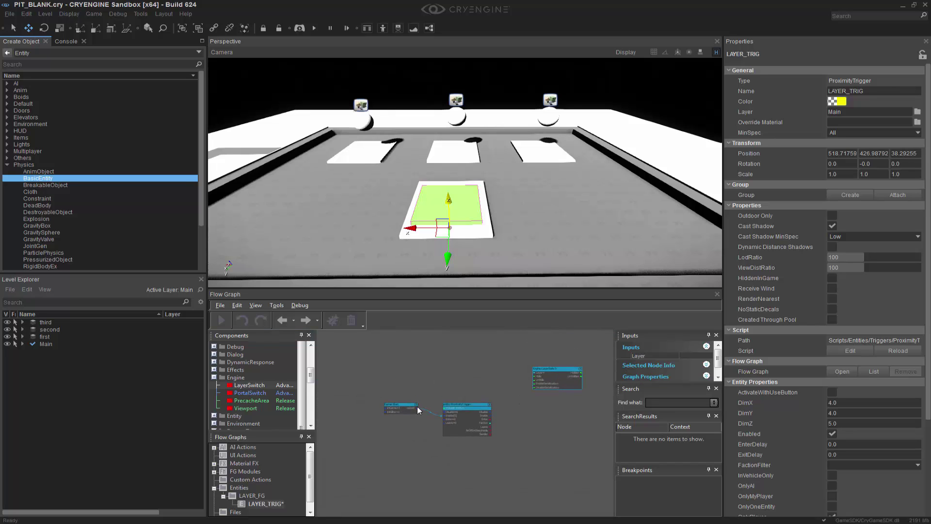
pyautogui.click(418, 409)
pyautogui.moveTo(416, 408); pyautogui.dragTo(534, 381)
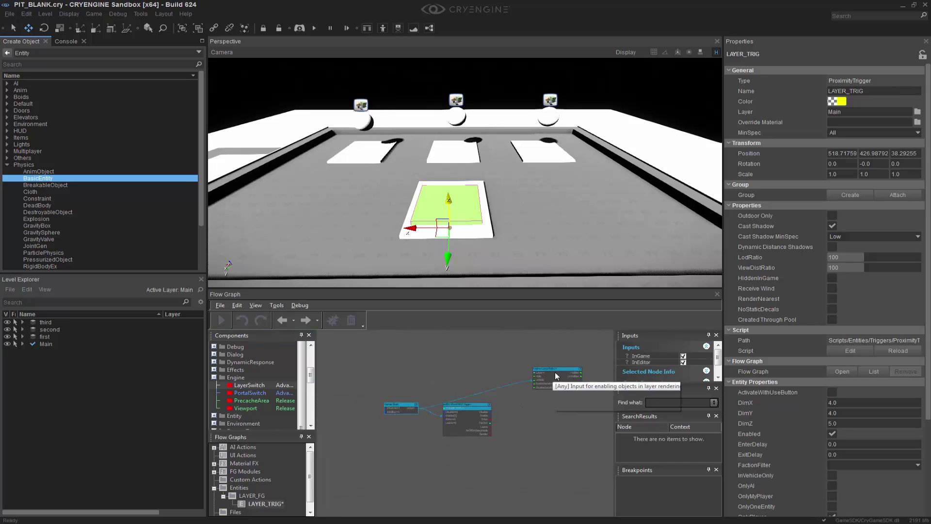
# Step: Set the LayerSwitch node's Layer to Main and move the node directly above the ProximityTrigger node
pyautogui.click(698, 355)
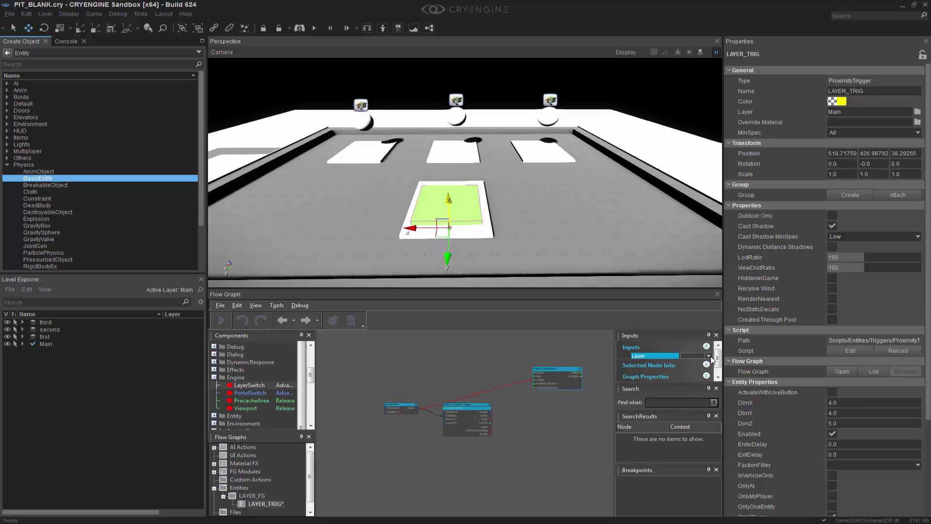
pyautogui.moveTo(528, 182)
pyautogui.mouseDown(button='right')
pyautogui.moveTo(530, 173)
pyautogui.moveTo(517, 195)
pyautogui.moveTo(530, 183)
pyautogui.mouseUp(button='right')
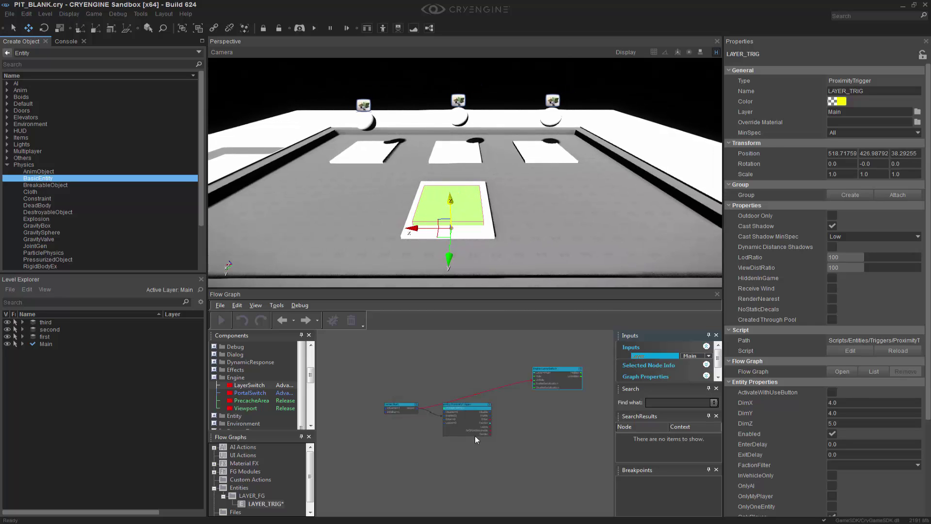
pyautogui.click(469, 362)
pyautogui.moveTo(485, 362); pyautogui.dragTo(489, 313, button='right')
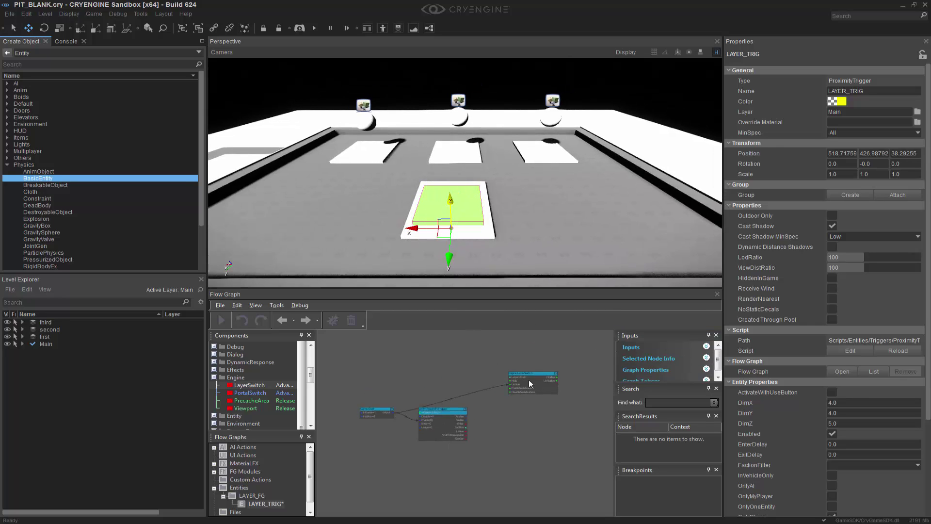
pyautogui.moveTo(531, 374); pyautogui.dragTo(441, 380)
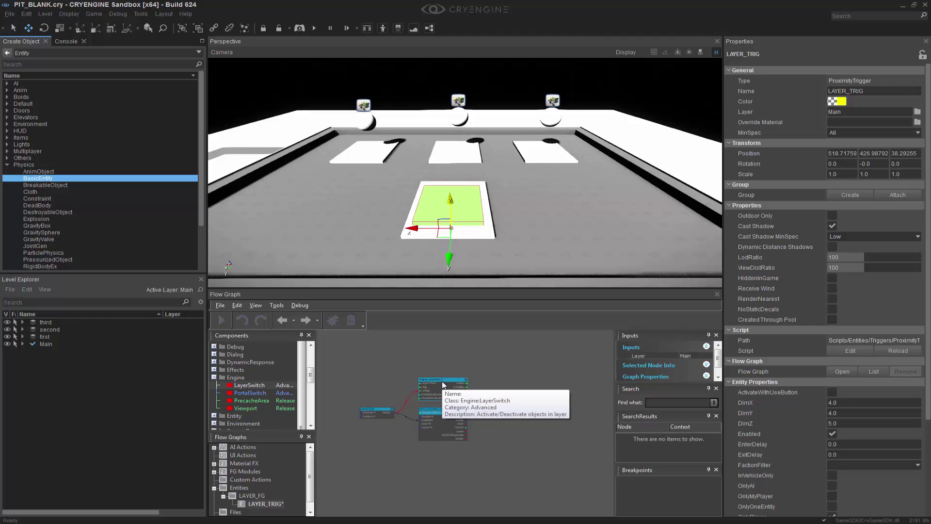
# Step: Duplicate the LayerSwitch node and place the copy beside the ProximityTrigger node's outputs
pyautogui.hotkey('ctrl', 'c')
pyautogui.hotkey('ctrl', 'v')
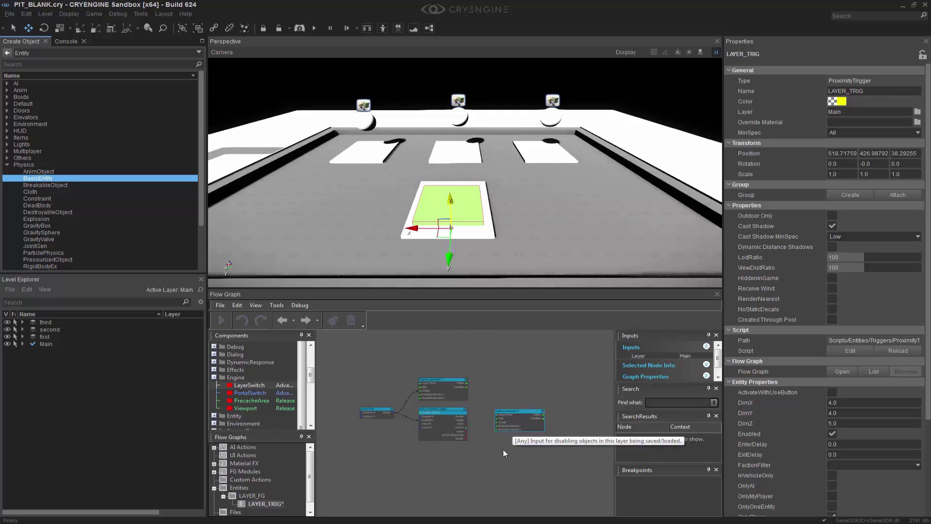
pyautogui.scroll(3, 519, 453)
pyautogui.moveTo(522, 456); pyautogui.dragTo(482, 463, button='middle')
pyautogui.moveTo(509, 374); pyautogui.dragTo(498, 369)
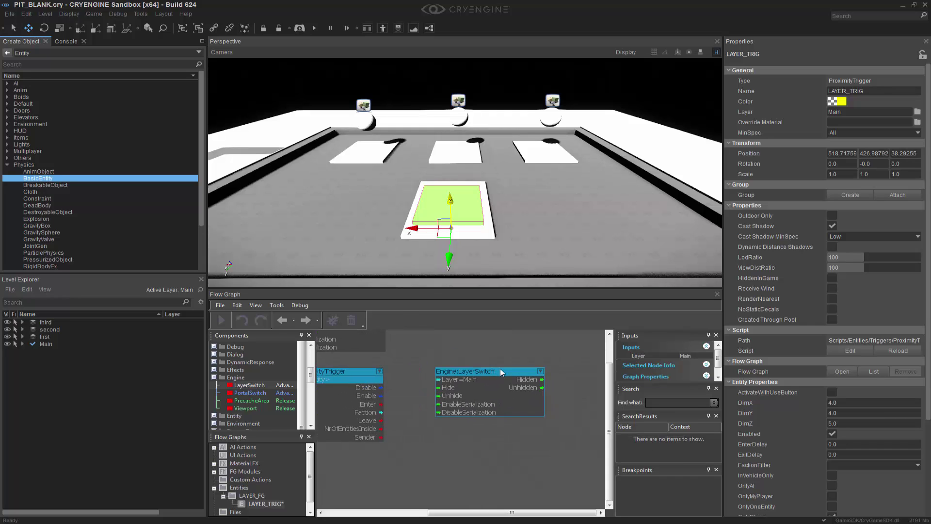
# Step: Set the Layer of the LayerSwitch copy beside the ProximityTrigger node to first
pyautogui.click(416, 431)
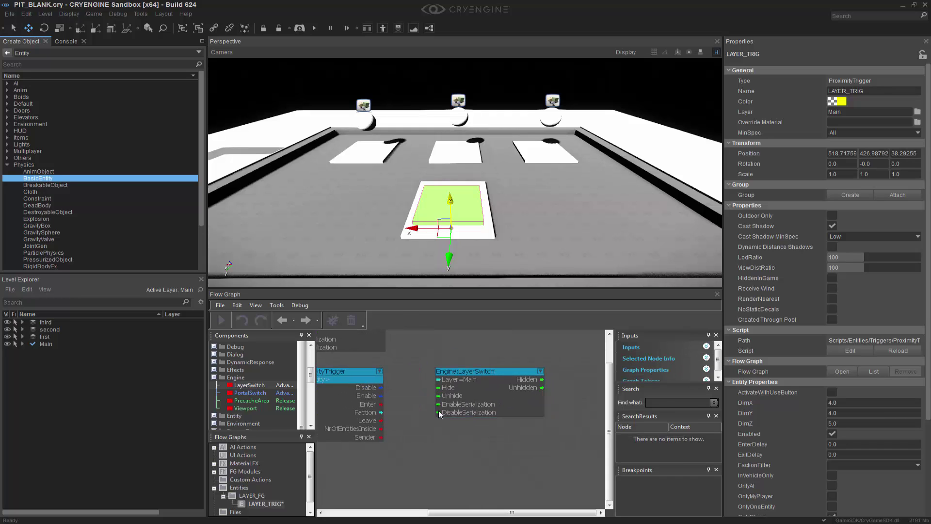
pyautogui.moveTo(408, 453); pyautogui.dragTo(433, 442, button='middle')
pyautogui.click(519, 360)
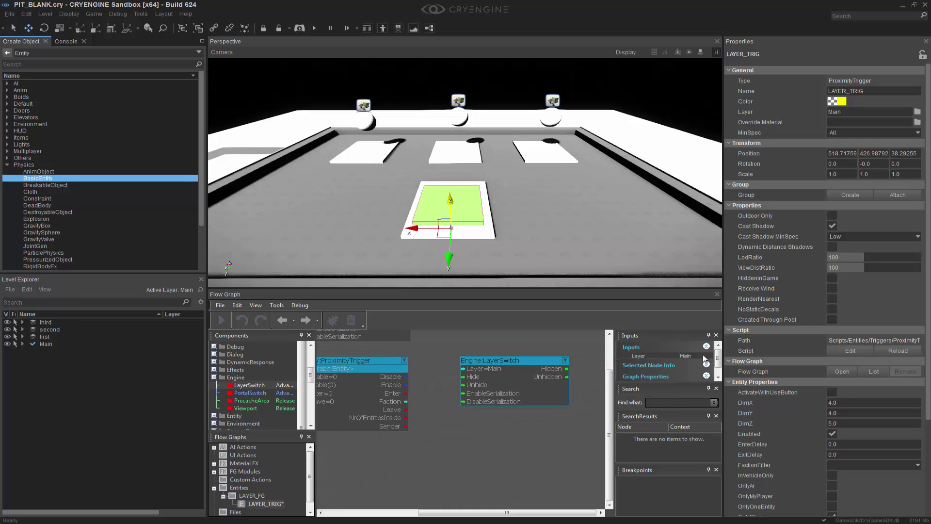
pyautogui.click(708, 356)
pyautogui.click(687, 362)
pyautogui.moveTo(477, 461); pyautogui.dragTo(501, 465, button='right')
pyautogui.click(503, 461)
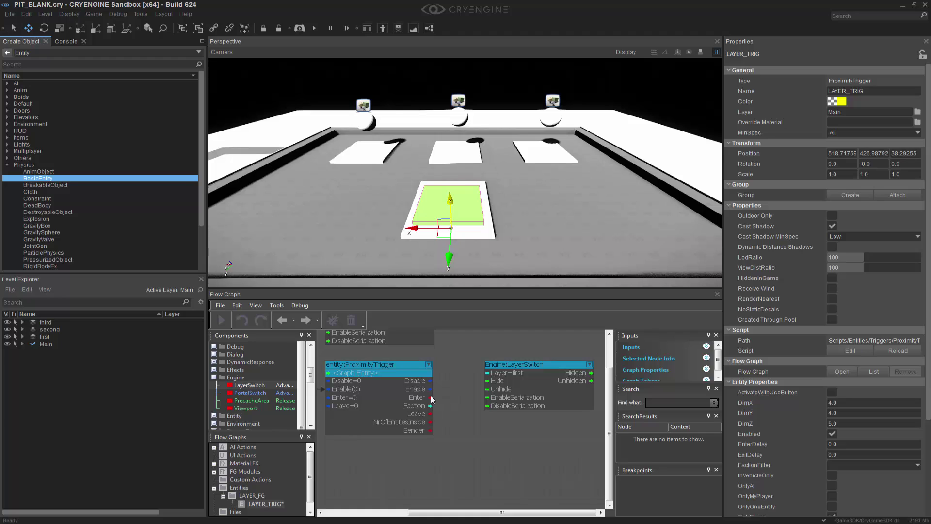
# Step: Connect the ProximityTrigger node's Enter output to Hide and its Leave output to Unhide on the first-layer LayerSwitch node
pyautogui.click(430, 399)
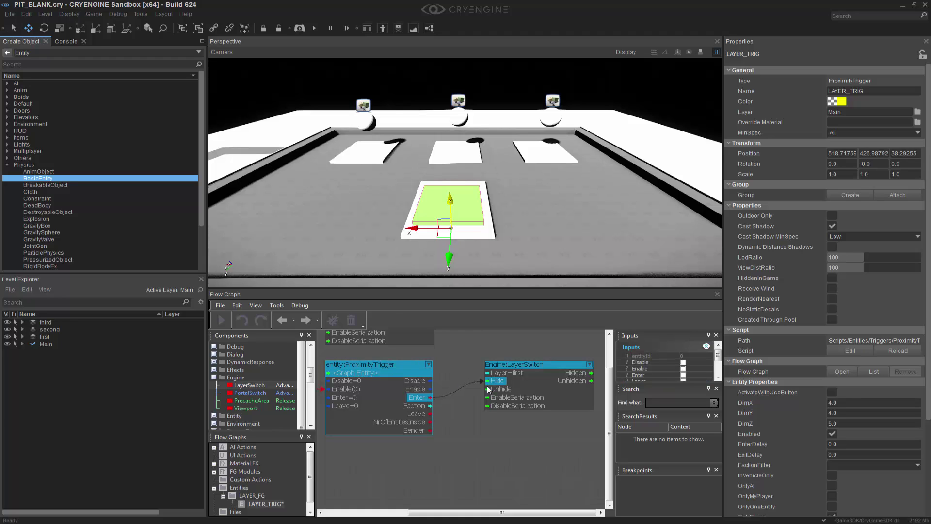
pyautogui.moveTo(489, 383); pyautogui.dragTo(490, 383)
pyautogui.click(430, 414)
pyautogui.moveTo(430, 413); pyautogui.dragTo(487, 388)
# Step: Duplicate the first-layer LayerSwitch node twice and stack both copies below it in a column
pyautogui.scroll(-3, 516, 449)
pyautogui.click(484, 359)
pyautogui.hotkey('ctrl', 'c')
pyautogui.hotkey('ctrl', 'v')
pyautogui.hotkey('ctrl', 'v')
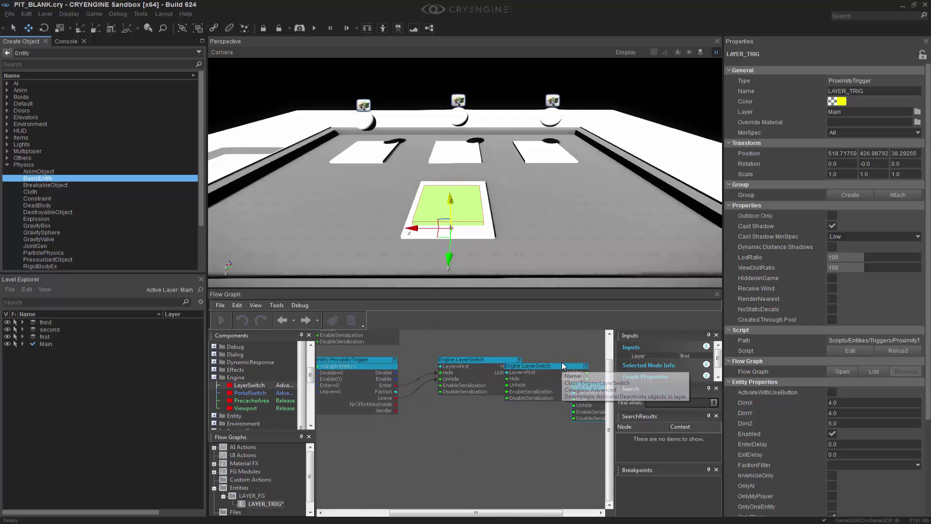
pyautogui.moveTo(563, 369); pyautogui.dragTo(499, 407)
pyautogui.moveTo(443, 406); pyautogui.dragTo(397, 380, button='middle')
pyautogui.moveTo(577, 361); pyautogui.dragTo(452, 424)
# Step: Connect the ProximityTrigger's Enter output to Unhide and its Leave output to Hide on both new LayerSwitch copies
pyautogui.click(327, 336)
pyautogui.click(348, 359)
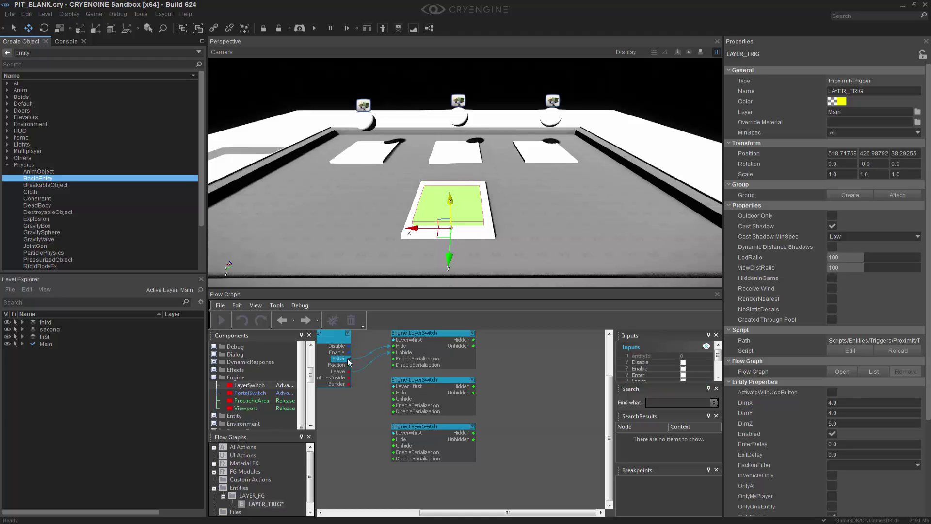
pyautogui.moveTo(392, 383)
pyautogui.mouseDown()
pyautogui.moveTo(402, 399)
pyautogui.moveTo(395, 398)
pyautogui.mouseUp()
pyautogui.moveTo(350, 359); pyautogui.dragTo(395, 446)
pyautogui.moveTo(402, 395); pyautogui.dragTo(402, 394)
pyautogui.moveTo(347, 371); pyautogui.dragTo(406, 443)
# Step: Set the middle LayerSwitch node's Layer to second and the lowest one's Layer to third
pyautogui.click(461, 397)
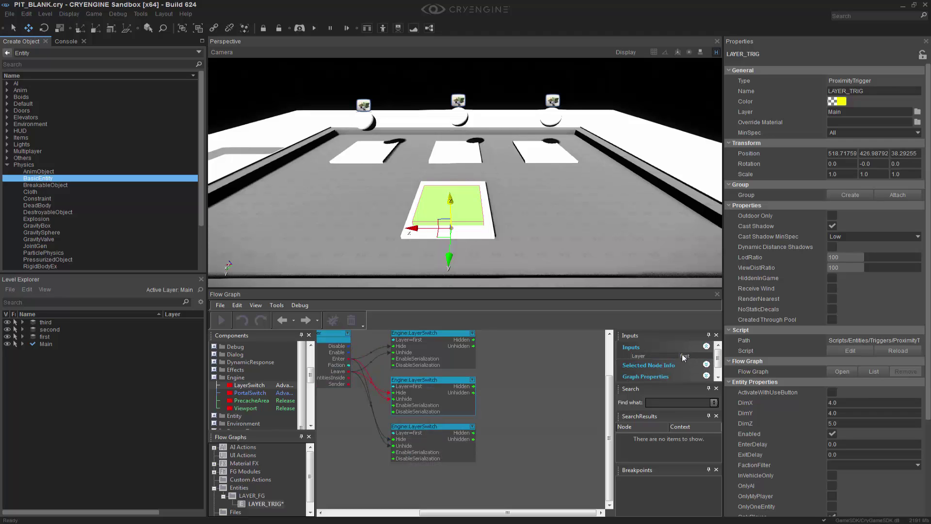
pyautogui.click(700, 356)
pyautogui.click(694, 374)
pyautogui.click(434, 431)
pyautogui.click(701, 357)
pyautogui.click(696, 380)
pyautogui.scroll(-5, 501, 432)
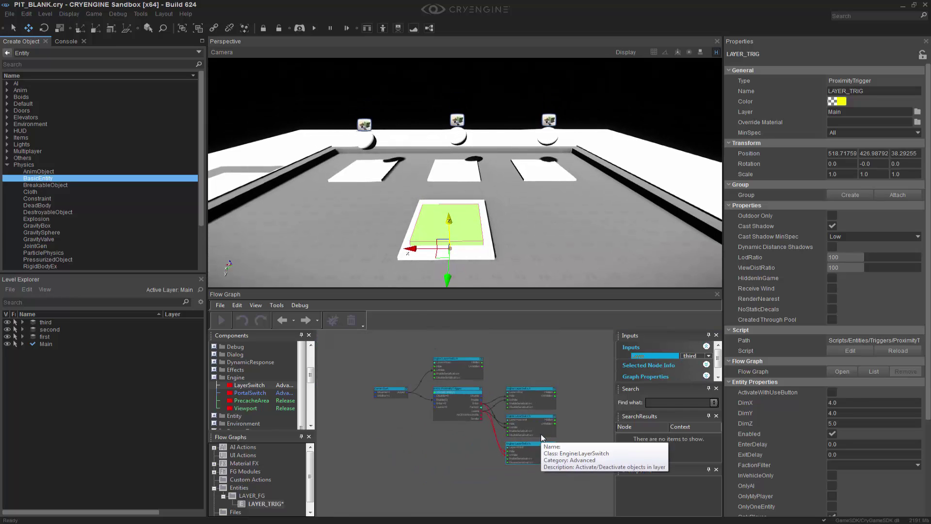
pyautogui.scroll(1, 540, 442)
pyautogui.moveTo(518, 398); pyautogui.dragTo(503, 407, button='right')
pyautogui.click(473, 461)
pyautogui.moveTo(446, 478); pyautogui.dragTo(445, 474, button='right')
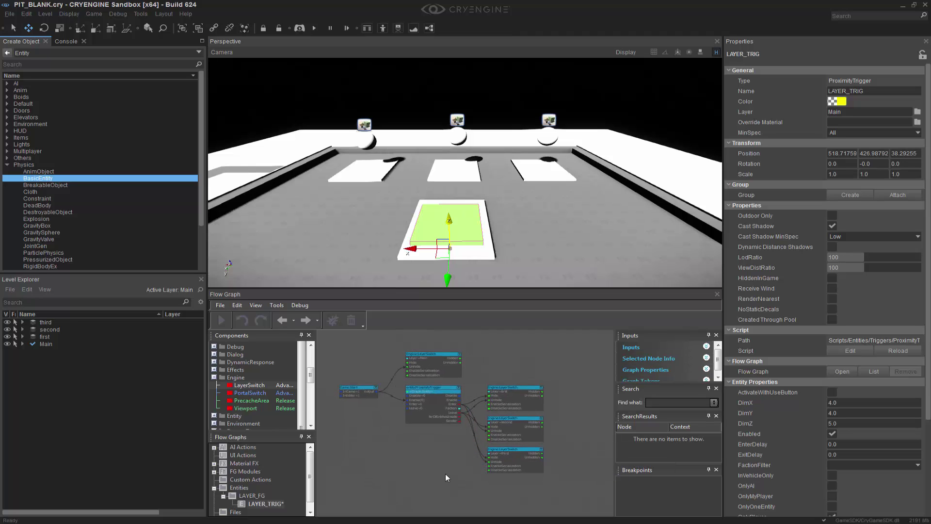
# Step: Deselect the trigger and place a SpawnPoint entity from the Others category on the trigger platform
pyautogui.moveTo(614, 202); pyautogui.dragTo(612, 222, button='middle')
pyautogui.click(554, 207)
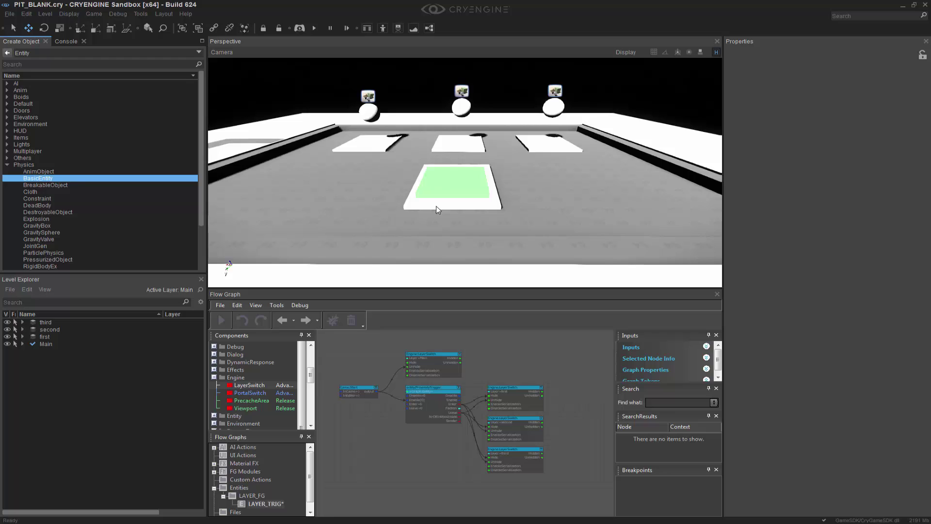
pyautogui.click(7, 165)
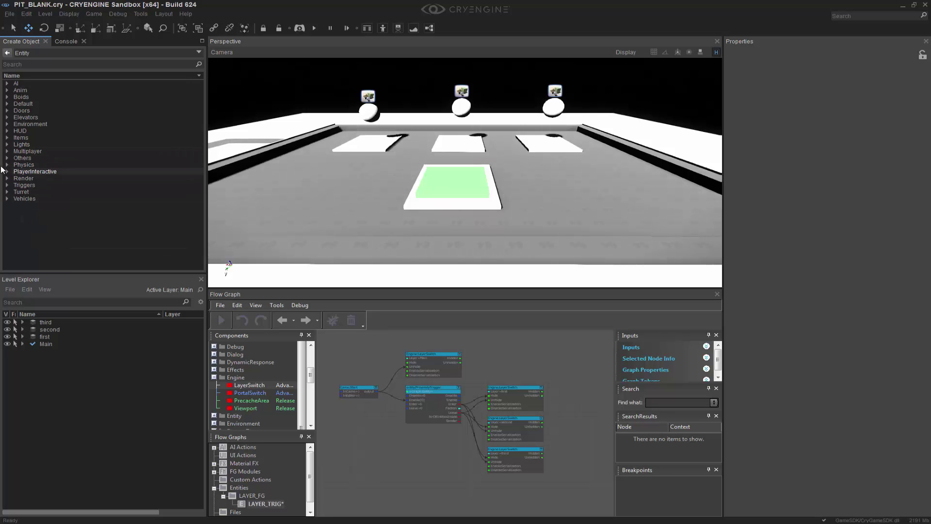
pyautogui.click(7, 157)
pyautogui.scroll(-2, 44, 204)
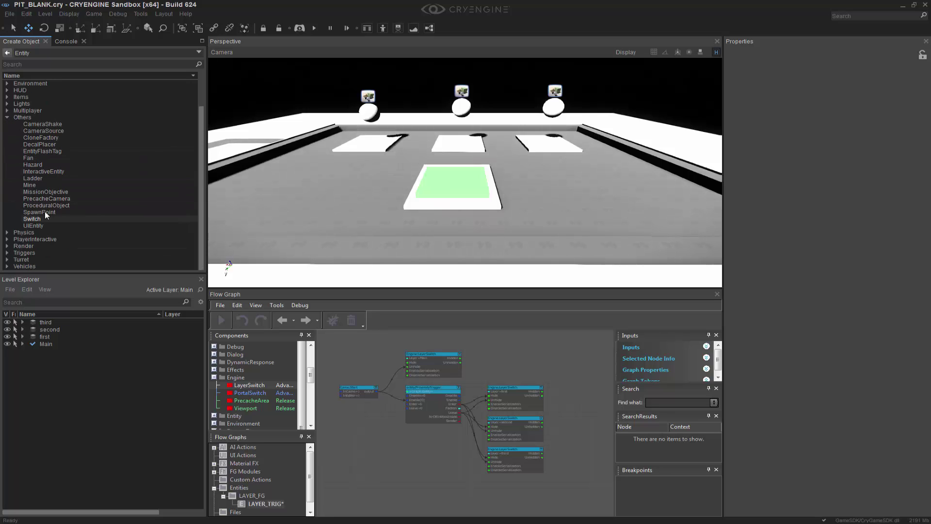
pyautogui.click(39, 212)
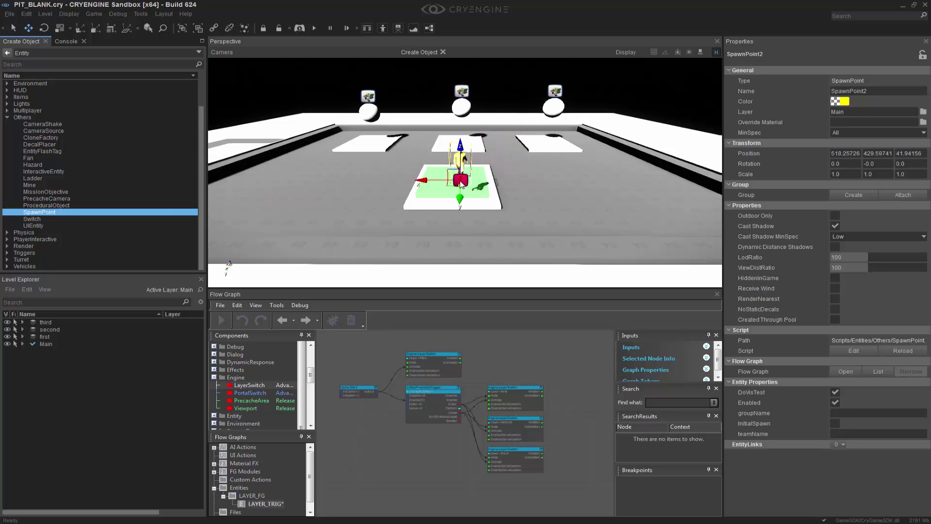
pyautogui.click(461, 183)
# Step: Rotate the spawn point 180 degrees about the Z axis so that it faces the spheres
pyautogui.press('2')
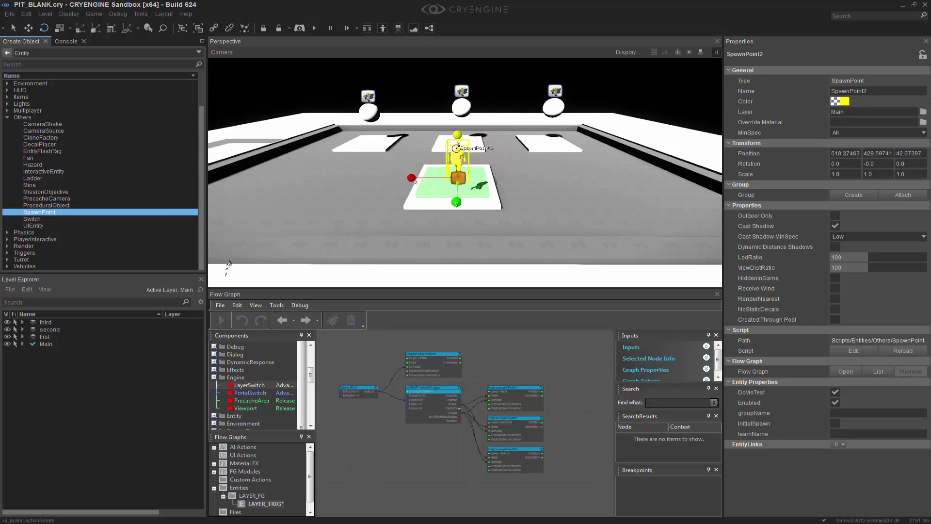
pyautogui.moveTo(456, 163); pyautogui.dragTo(447, 223)
pyautogui.click(910, 166)
pyautogui.write('180')
pyautogui.press('Return')
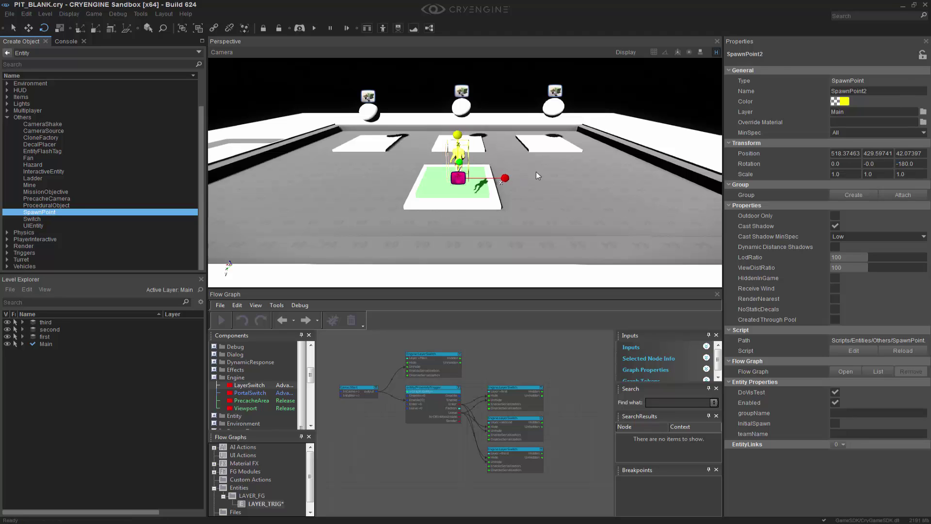
# Step: Move the spawn point onto the floor at the front edge of the trigger platform, outside the trigger area
pyautogui.moveTo(545, 170); pyautogui.dragTo(504, 169, button='right')
pyautogui.press('2')
pyautogui.keyDown('ctrl'); pyautogui.keyDown('shift'); pyautogui.click(449, 176); pyautogui.keyUp('shift'); pyautogui.keyUp('ctrl')
pyautogui.moveTo(504, 169); pyautogui.dragTo(554, 338, button='middle')
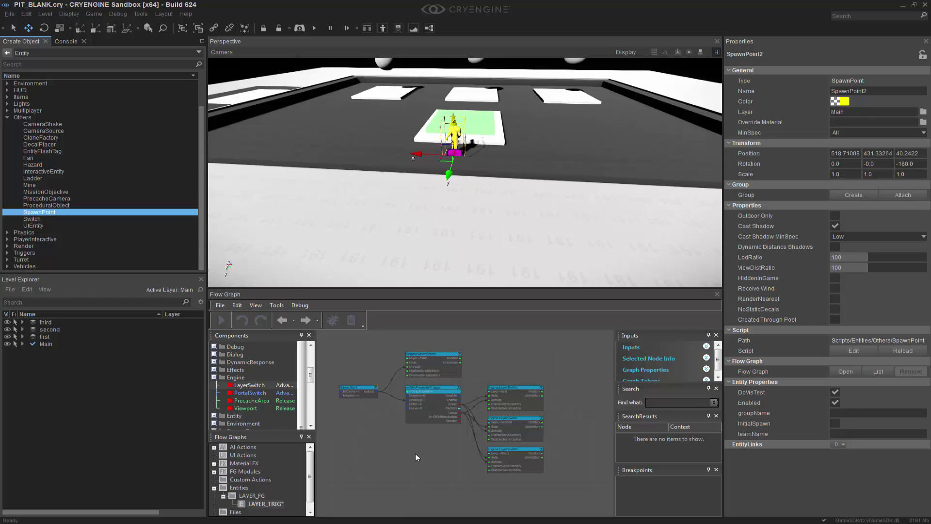
# Step: Add the selected spawn point as a node below the ProximityTrigger node and connect the Game:Start output to its Spawn input
pyautogui.rightClick(415, 453)
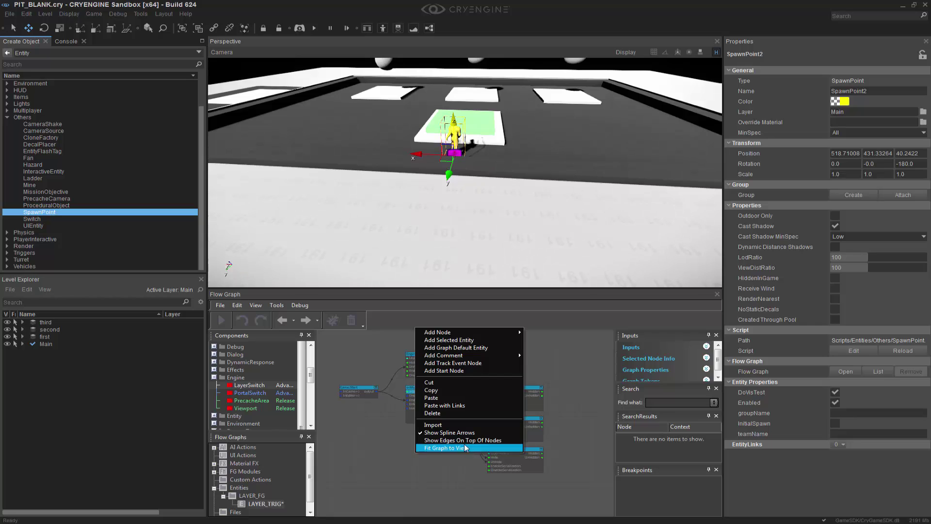
pyautogui.click(426, 340)
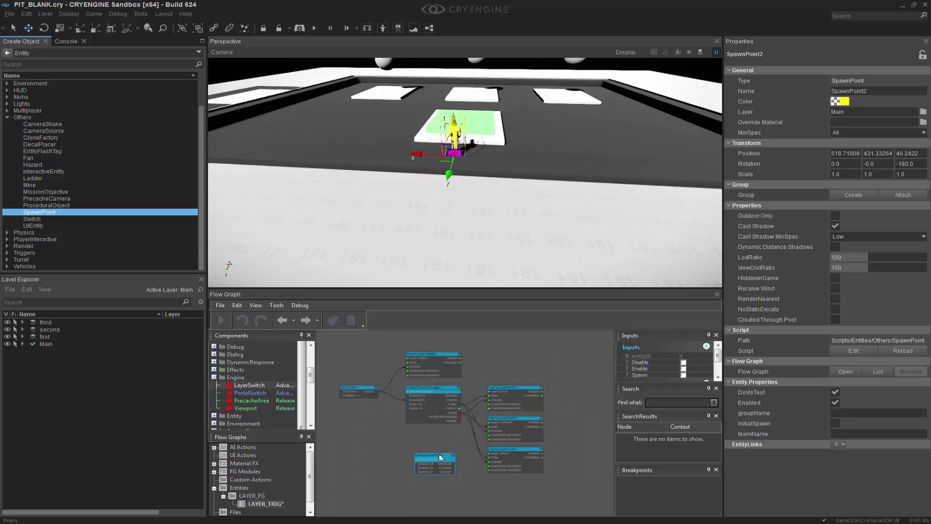
pyautogui.moveTo(440, 456); pyautogui.dragTo(431, 431)
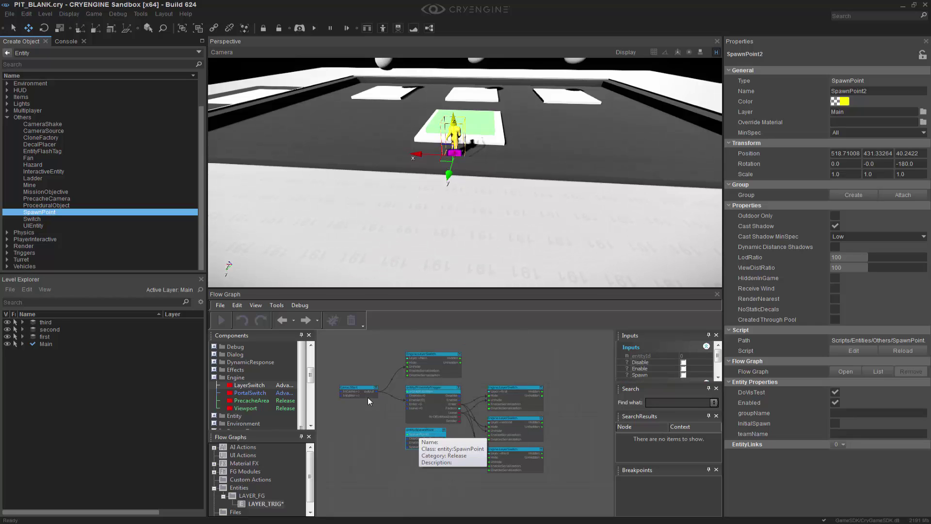
pyautogui.moveTo(375, 391); pyautogui.dragTo(422, 447)
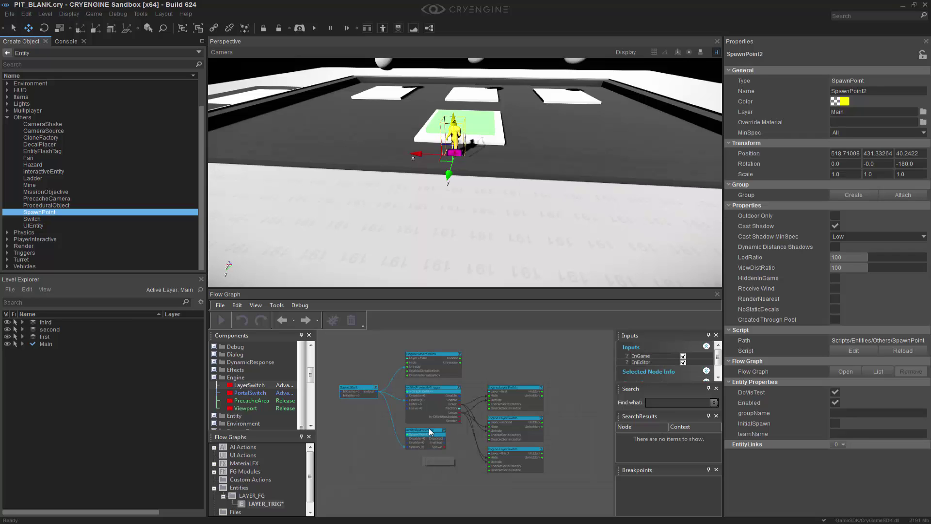
pyautogui.click(431, 433)
pyautogui.moveTo(459, 436); pyautogui.dragTo(462, 453, button='right')
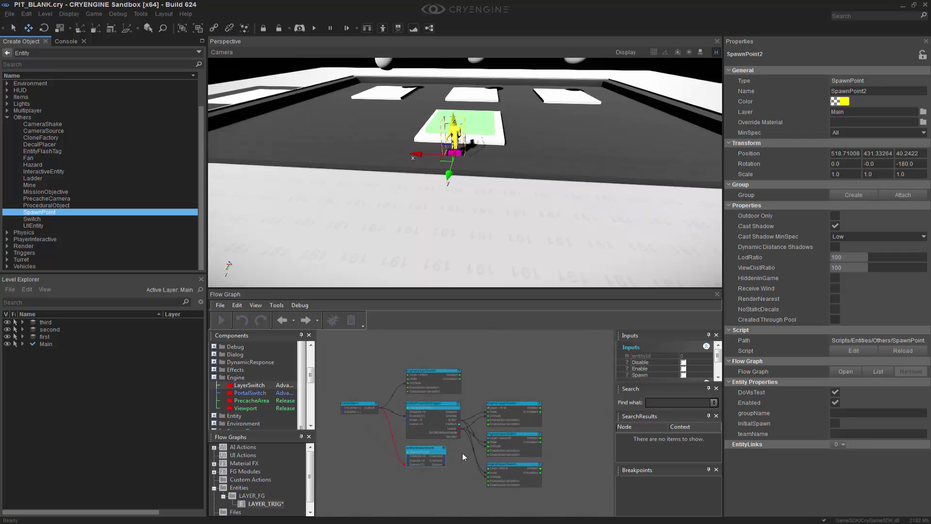
# Step: Add a comment box to the flow graph with the title LAYER STREAMING
pyautogui.rightClick(494, 374)
pyautogui.moveTo(531, 402)
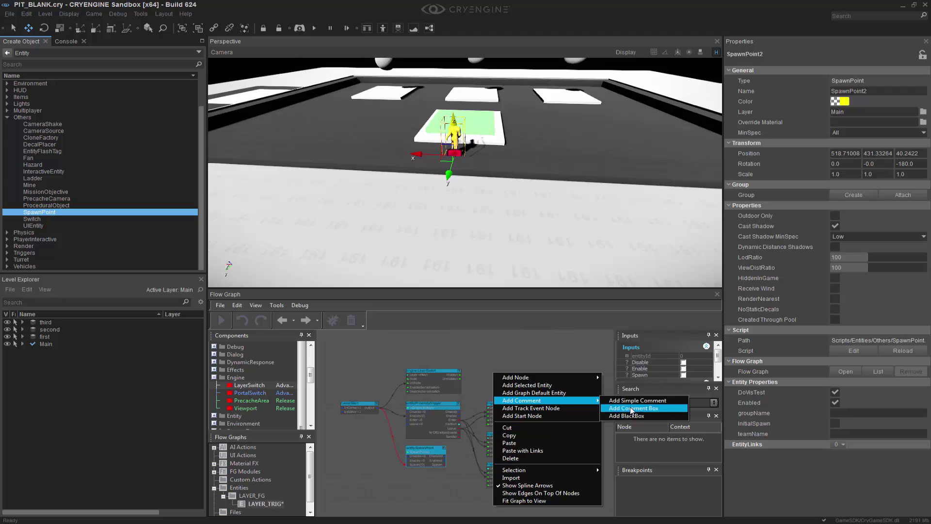
pyautogui.click(641, 408)
pyautogui.write('LAYERS ST')
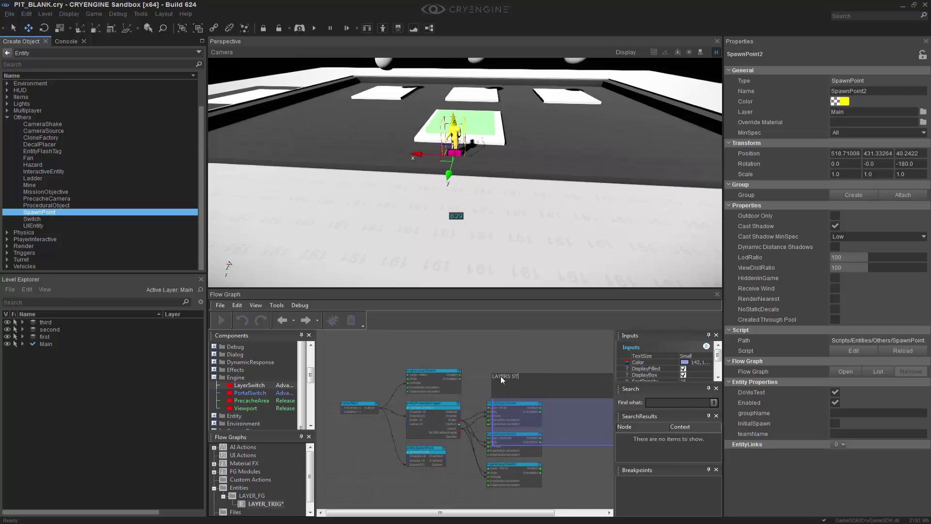
pyautogui.press('BackSpace')
pyautogui.press('BackSpace')
pyautogui.press('BackSpace')
pyautogui.press('BackSpace')
pyautogui.write(' STREAMING')
pyautogui.press('Return')
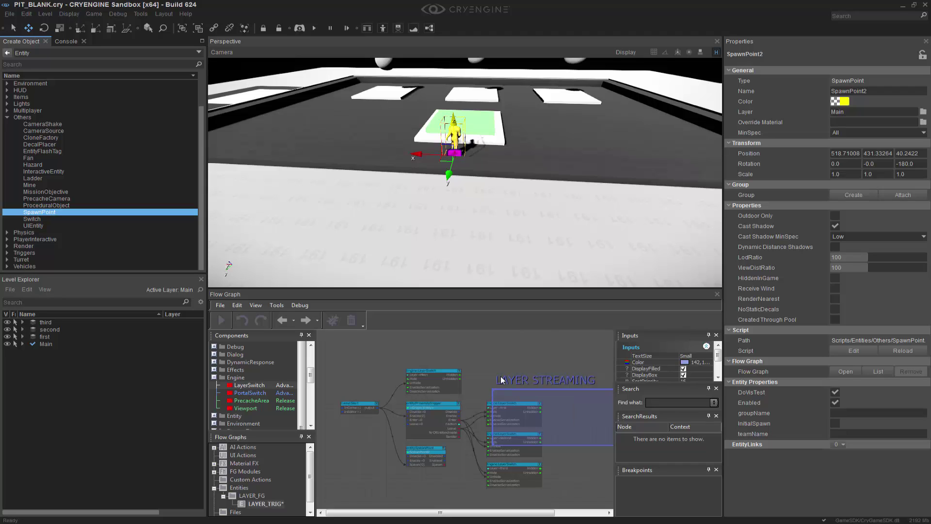
# Step: Move and resize the LAYER STREAMING comment box so that it encloses all nodes of the graph
pyautogui.moveTo(525, 379); pyautogui.dragTo(367, 352)
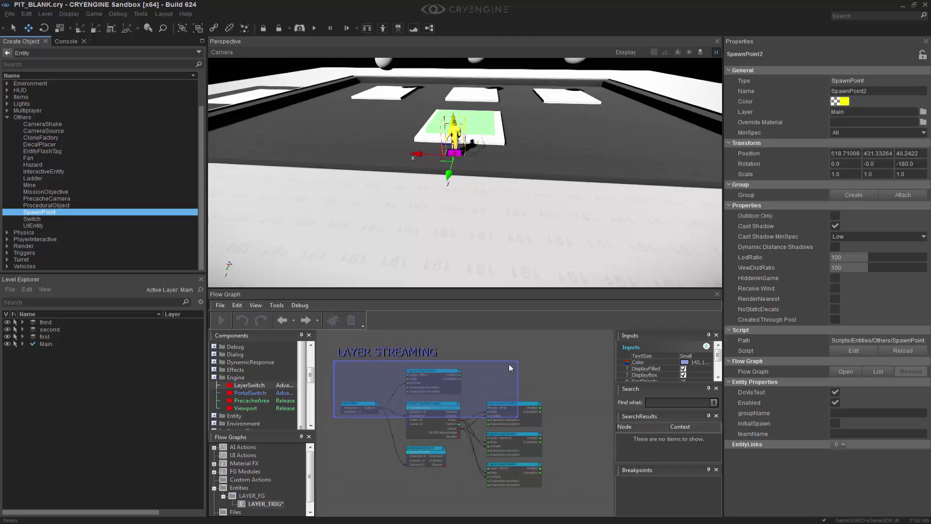
pyautogui.moveTo(518, 374); pyautogui.dragTo(549, 377)
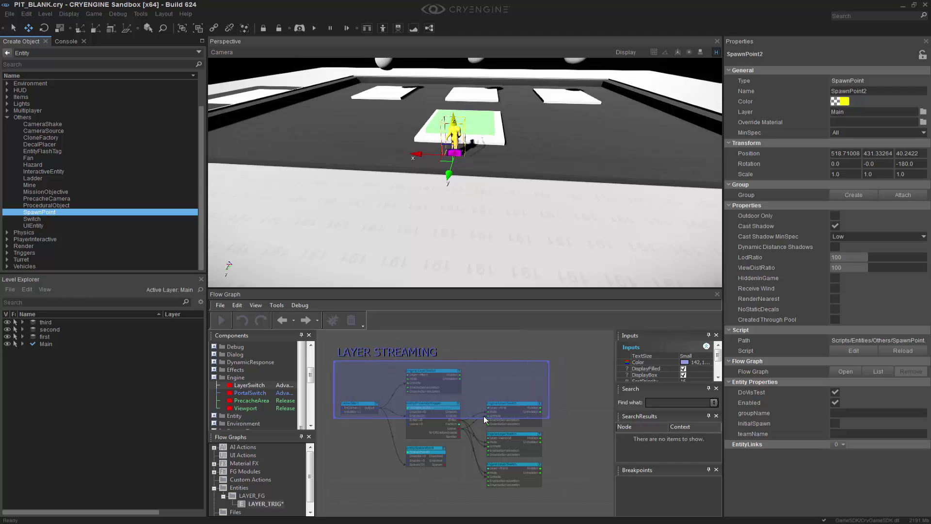
pyautogui.moveTo(484, 418); pyautogui.dragTo(493, 497)
# Step: Change the LAYER STREAMING comment box's color to white
pyautogui.click(685, 362)
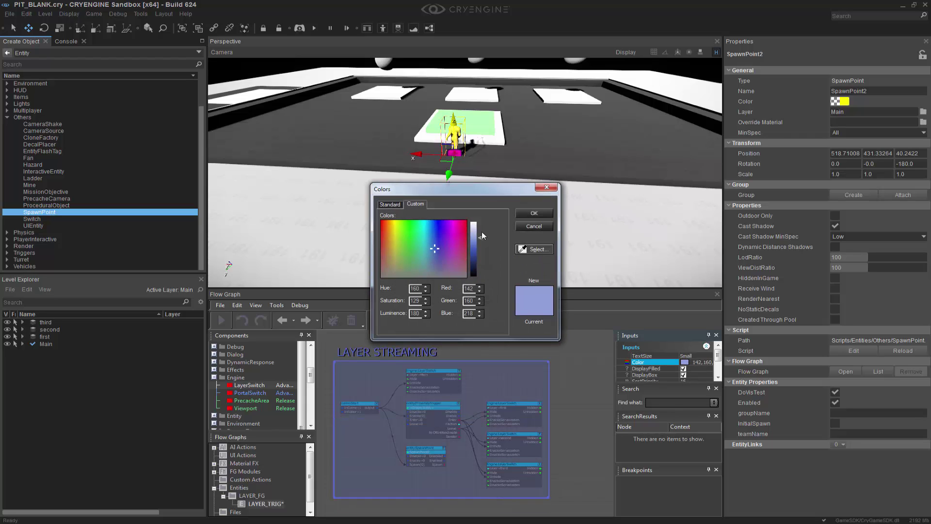
pyautogui.moveTo(481, 236); pyautogui.dragTo(480, 200)
pyautogui.click(533, 213)
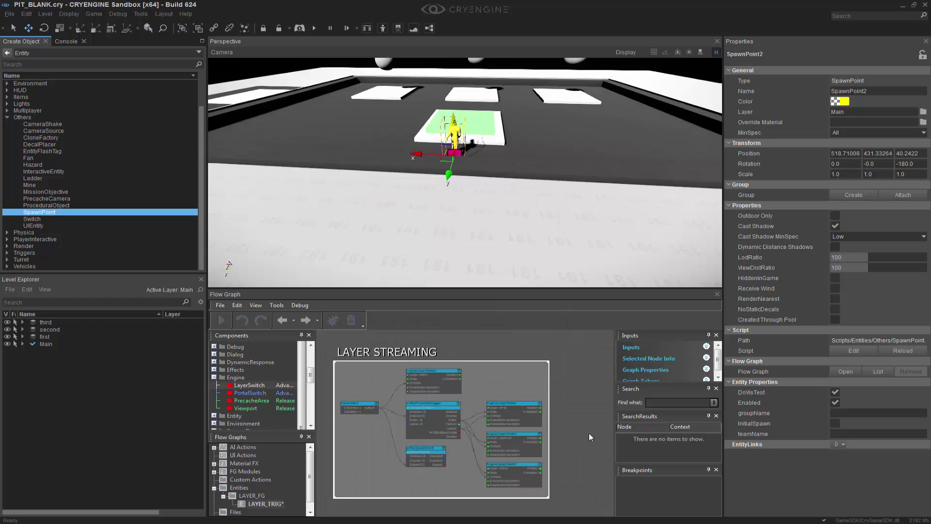
# Step: Save the level with the finished layer streaming flow graph
pyautogui.moveTo(578, 279); pyautogui.dragTo(545, 243, button='right')
pyautogui.hotkey('ctrl', 's')
pyautogui.moveTo(560, 187); pyautogui.dragTo(562, 194, button='right')
pyautogui.press('w')
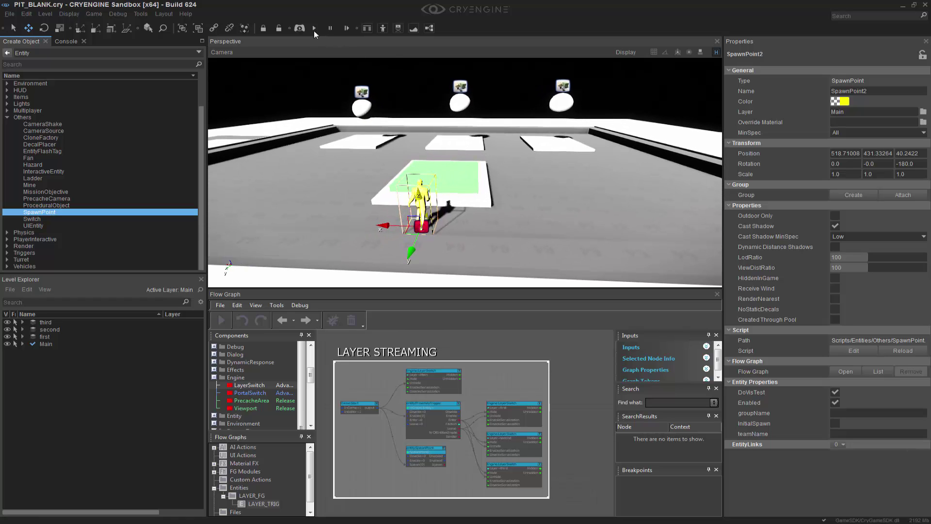
# Step: Play the level in game mode and walk in and out of the trigger area to test the layer switching
pyautogui.click(299, 28)
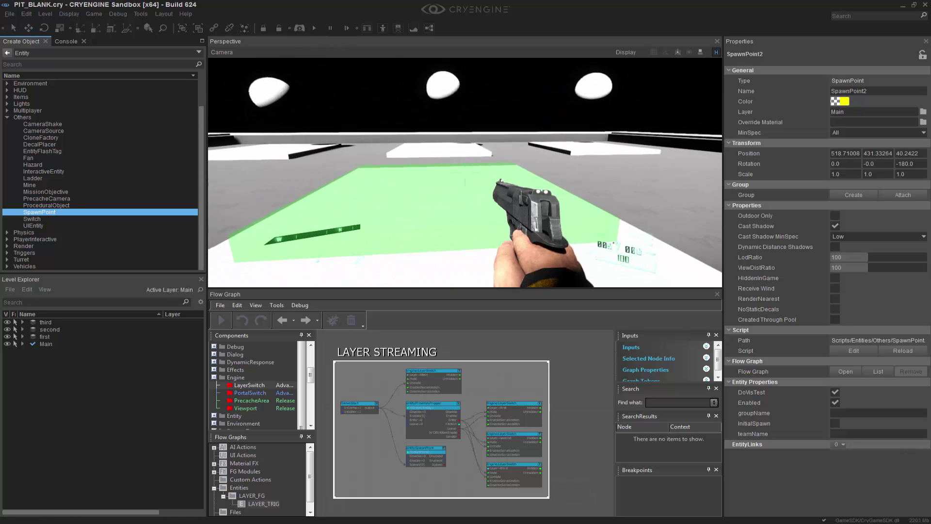
pyautogui.press('w')
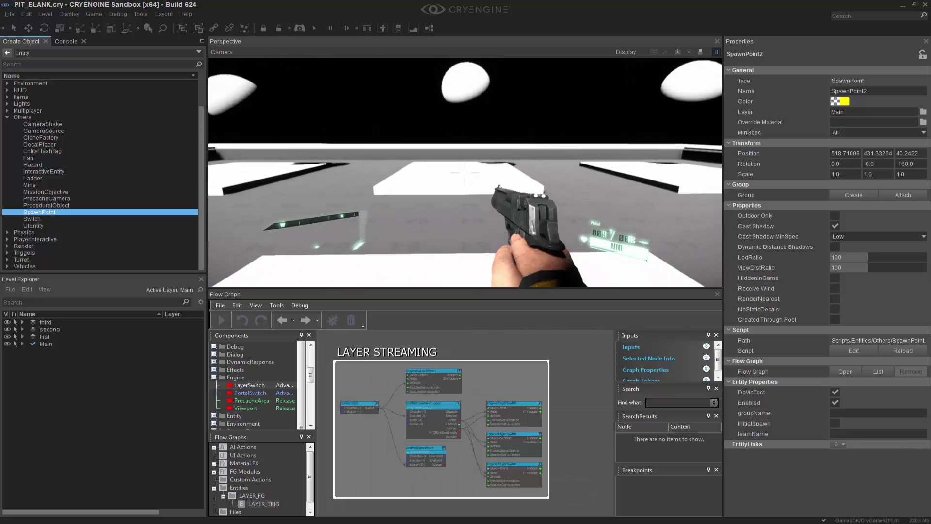
pyautogui.press('s')
pyautogui.press('d')
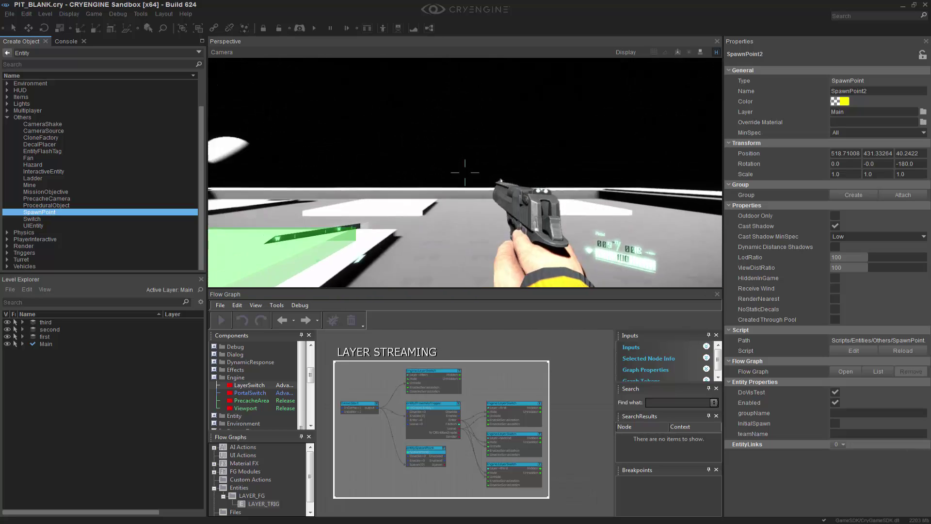
pyautogui.press('w')
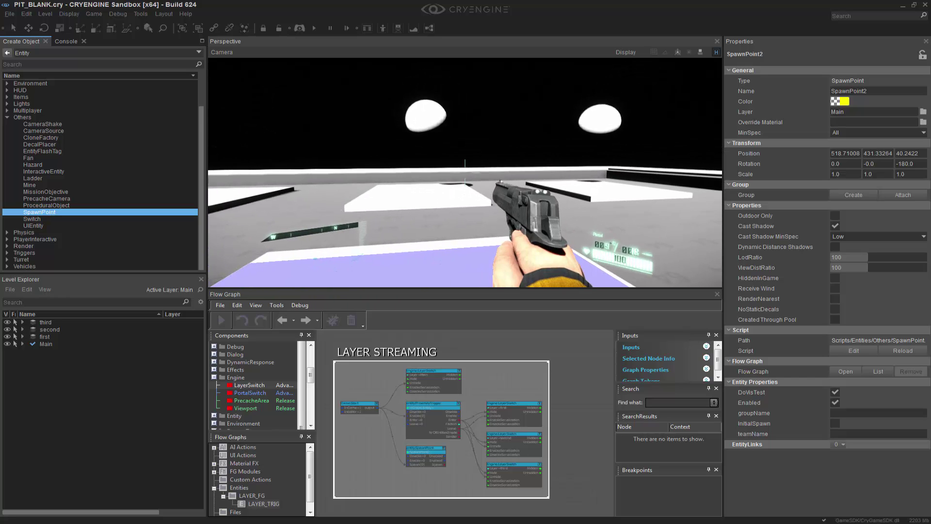
pyautogui.press('w')
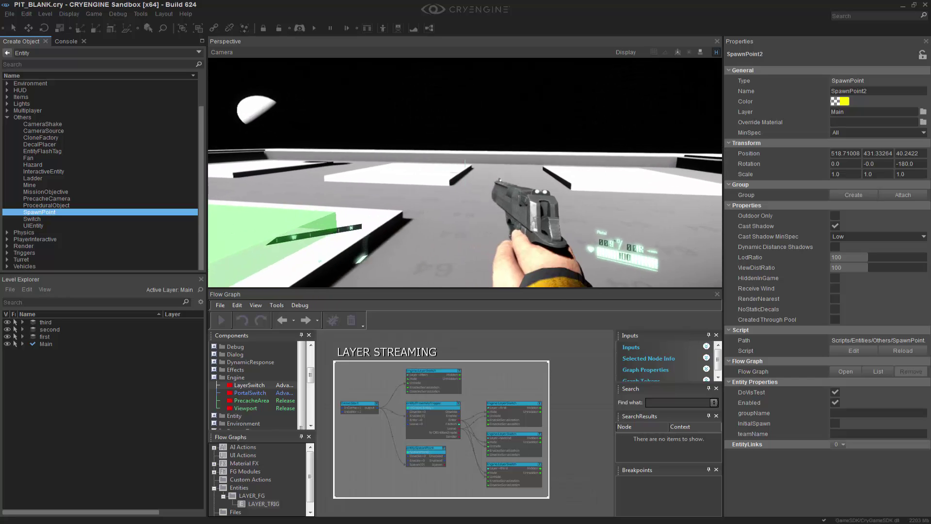
pyautogui.press('w')
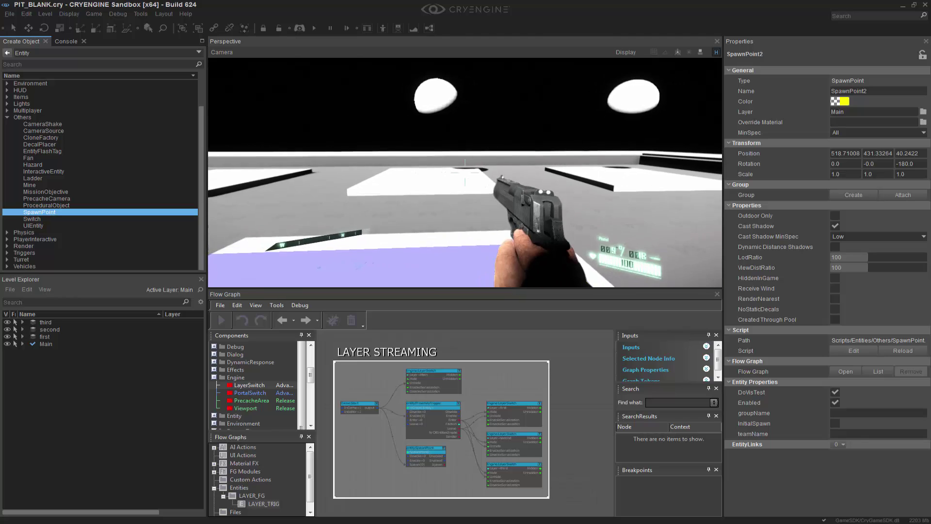
# Step: End the game mode test and unfreeze all objects in the level
pyautogui.press('s')
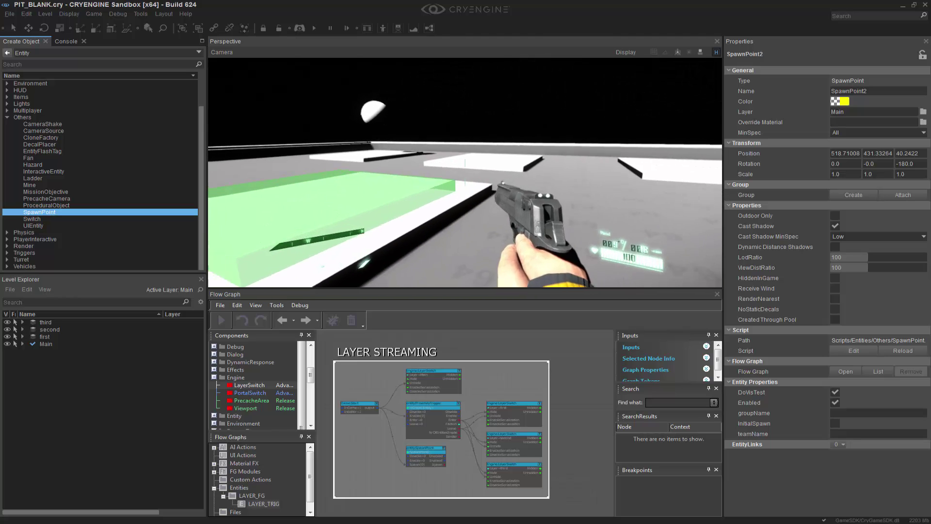
pyautogui.press('Escape')
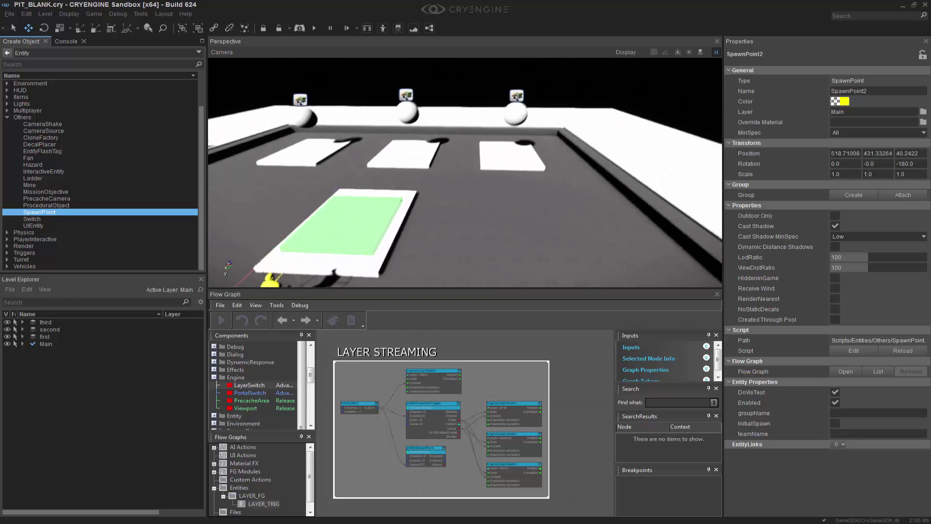
pyautogui.press('s')
pyautogui.moveTo(465, 173)
pyautogui.mouseDown(button='right')
pyautogui.moveTo(538, 172)
pyautogui.moveTo(538, 209)
pyautogui.moveTo(499, 204)
pyautogui.moveTo(469, 182)
pyautogui.mouseUp(button='right')
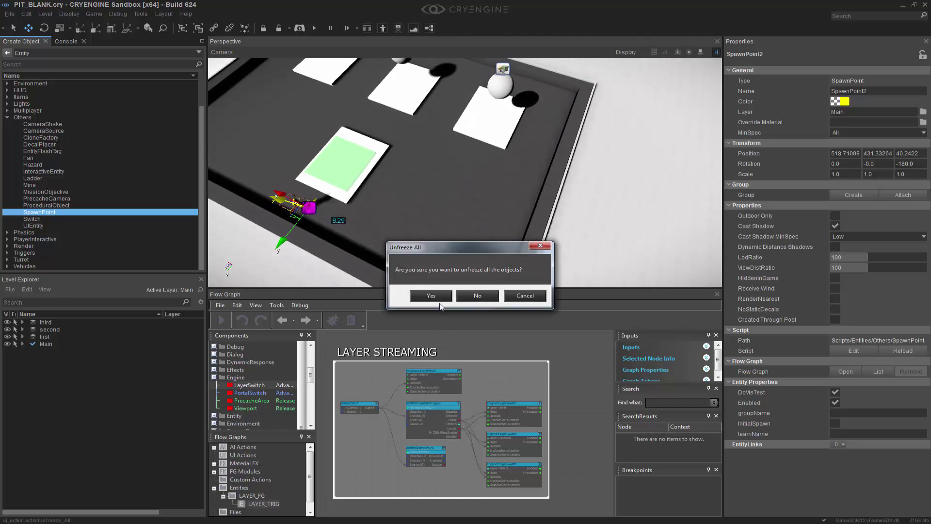
pyautogui.click(431, 301)
# Step: Move the white slab out from under the trigger area and raise it to about X 507, Z 42.3
pyautogui.click(376, 149)
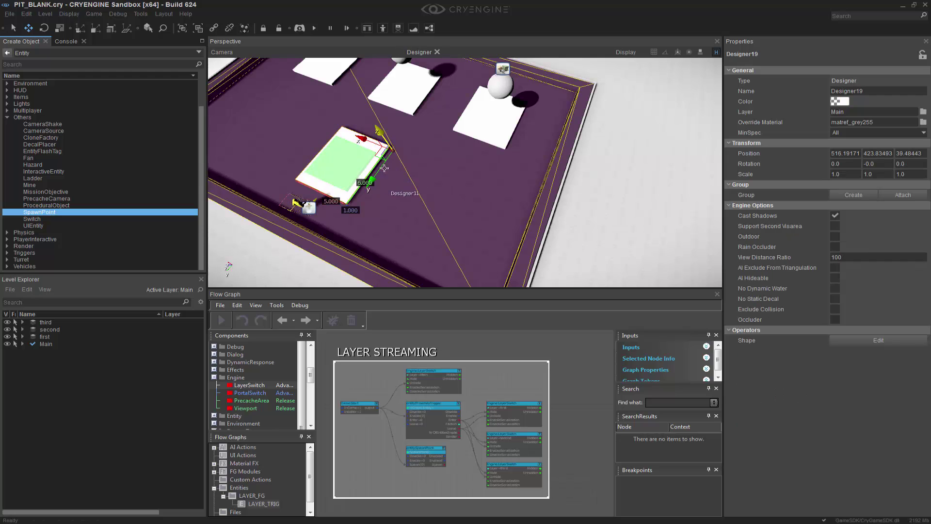
pyautogui.moveTo(379, 144); pyautogui.dragTo(465, 193)
pyautogui.moveTo(466, 193); pyautogui.dragTo(490, 204, button='right')
pyautogui.moveTo(493, 211); pyautogui.dragTo(501, 156)
# Step: Scale the raised slab to 0.32 in Y and 2.9 in Z, and shift it to about Y 429
pyautogui.press('4')
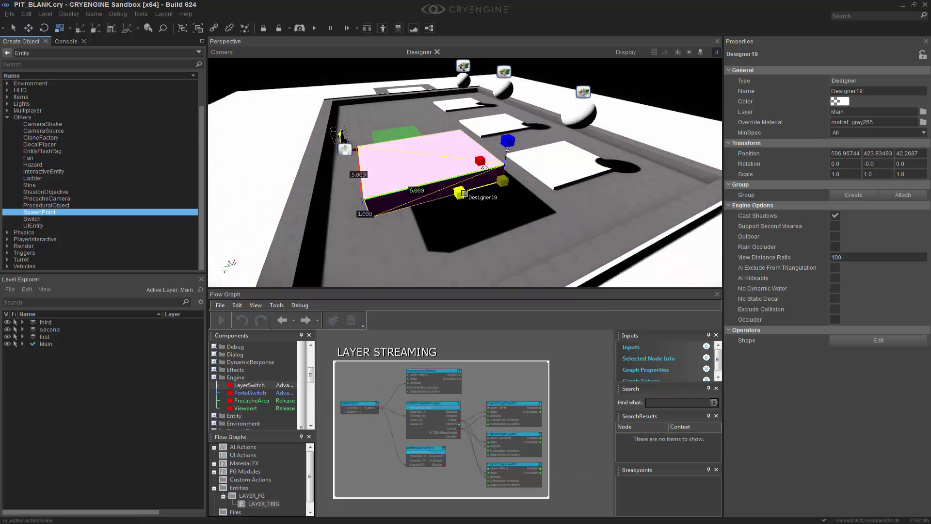
pyautogui.moveTo(463, 193); pyautogui.dragTo(459, 224)
pyautogui.moveTo(509, 136); pyautogui.dragTo(505, 108)
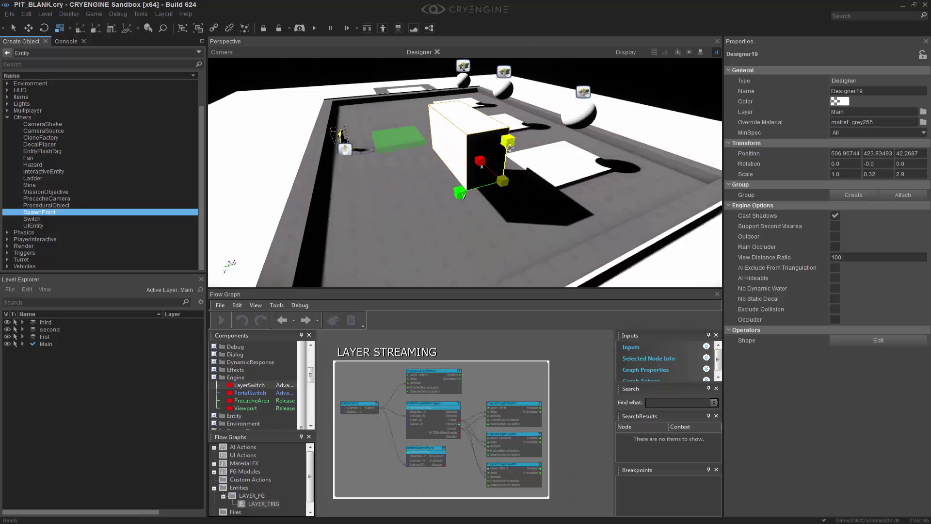
pyautogui.press('1')
pyautogui.moveTo(477, 191); pyautogui.dragTo(356, 225)
pyautogui.moveTo(356, 225); pyautogui.dragTo(503, 182, button='right')
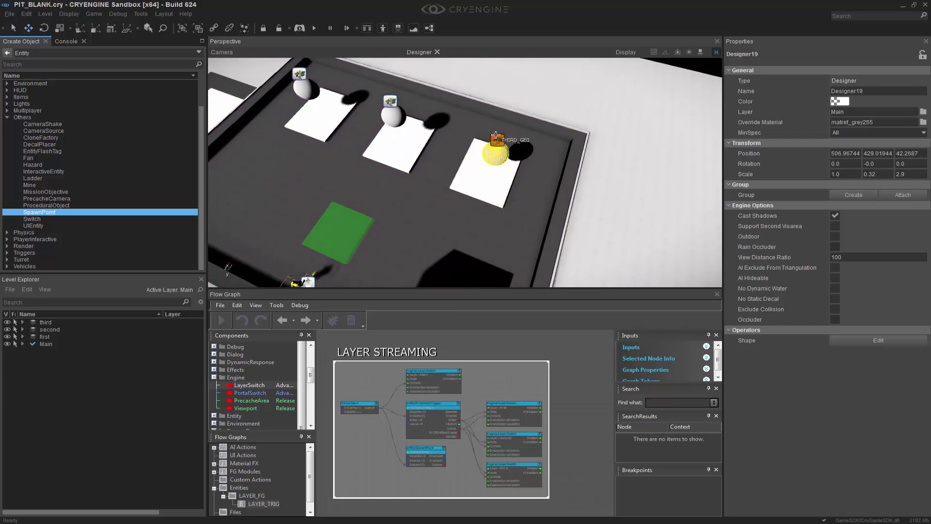
# Step: Hide the third, second and first layers in the level
pyautogui.click(503, 182)
pyautogui.keyDown('ctrl'); pyautogui.click(503, 182); pyautogui.keyUp('ctrl')
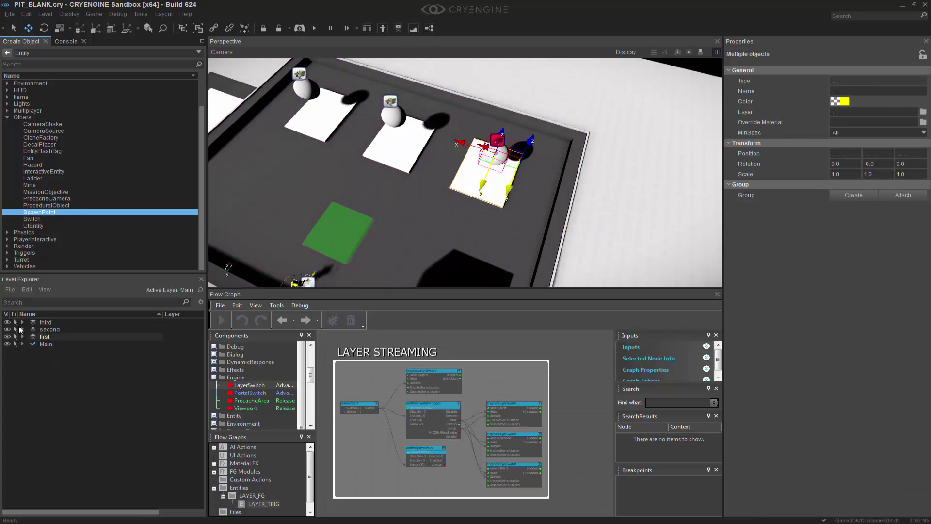
pyautogui.click(8, 323)
pyautogui.click(7, 330)
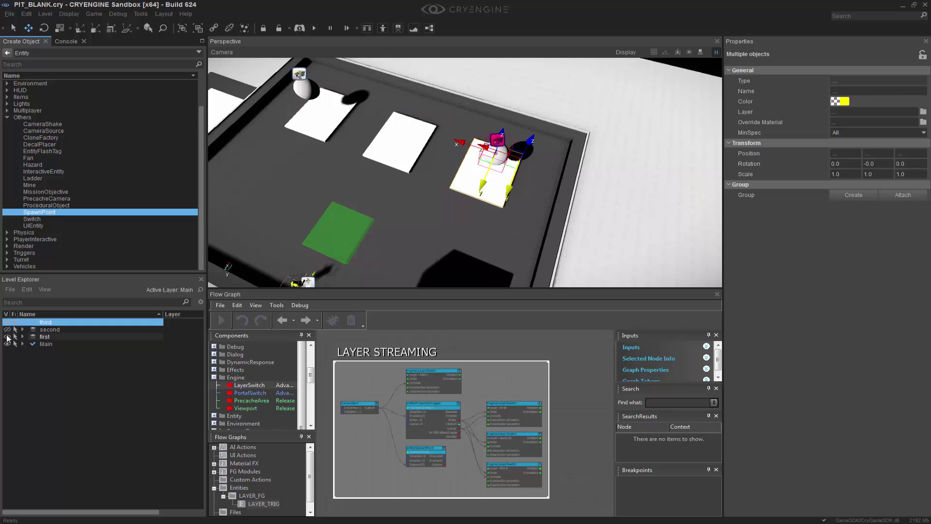
pyautogui.click(7, 336)
pyautogui.moveTo(566, 208); pyautogui.dragTo(519, 183, button='right')
pyautogui.click(7, 322)
# Step: Delete the three remaining white slabs together with the green trigger area and the spawn point
pyautogui.keyDown('ctrl'); pyautogui.click(444, 140); pyautogui.keyUp('ctrl')
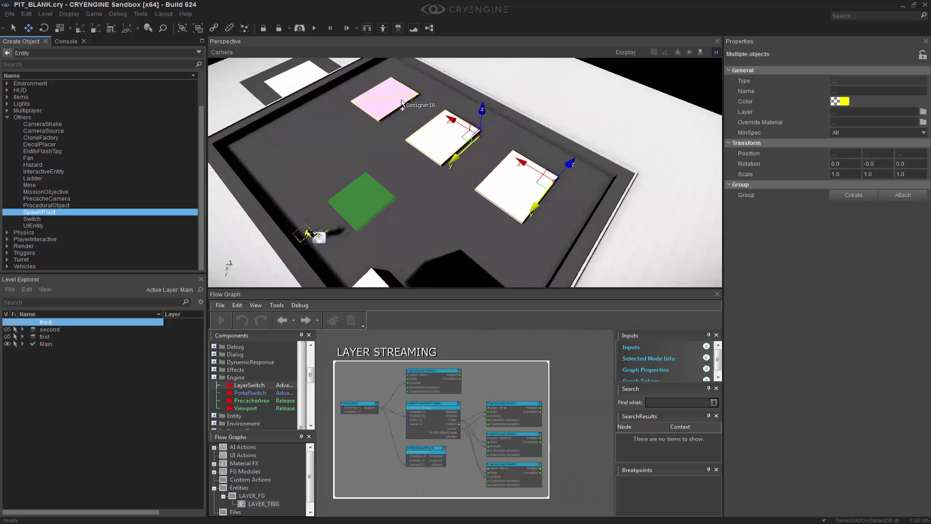
pyautogui.keyDown('ctrl'); pyautogui.click(402, 103); pyautogui.keyUp('ctrl')
pyautogui.press('Delete')
pyautogui.moveTo(403, 99); pyautogui.dragTo(425, 113, button='right')
pyautogui.press('space')
pyautogui.click(380, 160)
pyautogui.keyDown('ctrl'); pyautogui.click(331, 181); pyautogui.keyUp('ctrl')
pyautogui.press('Delete')
# Step: Place the tall narrow block near the far end of the pit floor at about 520.3, 424.9, 40.2
pyautogui.moveTo(437, 109); pyautogui.dragTo(436, 136, button='right')
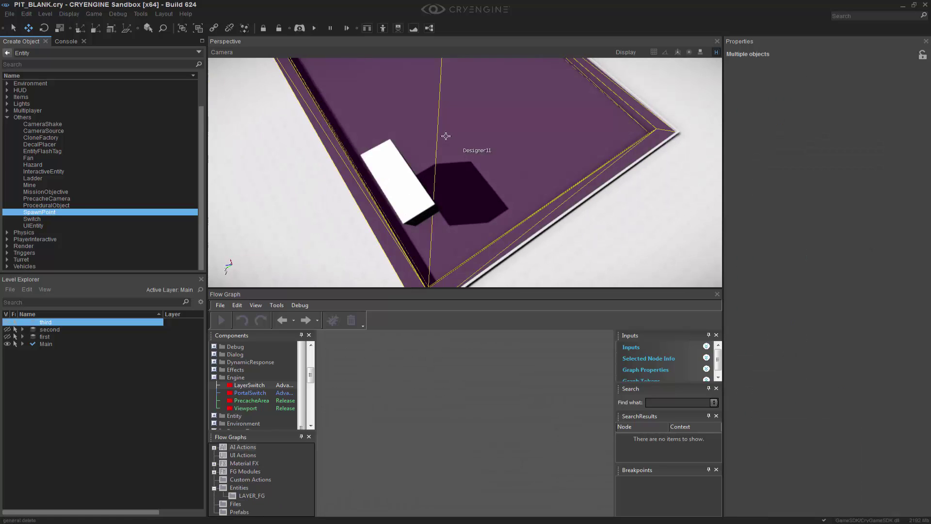
pyautogui.click(406, 188)
pyautogui.moveTo(479, 160); pyautogui.dragTo(479, 123, button='right')
pyautogui.keyDown('ctrl'); pyautogui.keyDown('shift'); pyautogui.click(409, 140); pyautogui.keyUp('shift'); pyautogui.keyUp('ctrl')
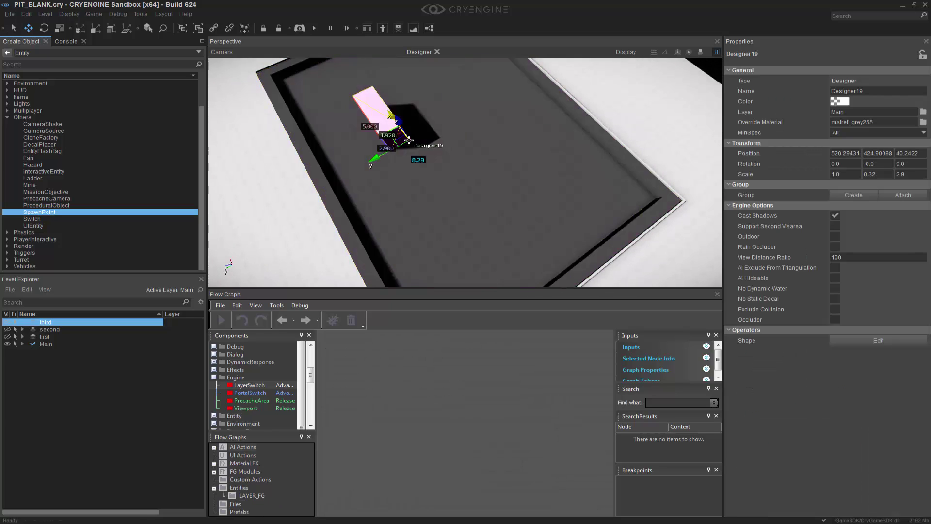
# Step: Duplicate the tall block and place the copy parallel to it at about Y 421.2
pyautogui.press('a')
pyautogui.moveTo(417, 136); pyautogui.dragTo(480, 189, button='right')
pyautogui.moveTo(479, 191)
pyautogui.keyDown('shift'); pyautogui.mouseDown()
pyautogui.moveTo(503, 116)
pyautogui.moveTo(499, 132)
pyautogui.mouseUp(); pyautogui.keyUp('shift')
pyautogui.press('d')
pyautogui.moveTo(500, 132)
pyautogui.mouseDown(button='right')
pyautogui.moveTo(524, 187)
pyautogui.moveTo(436, 178)
pyautogui.mouseUp(button='right')
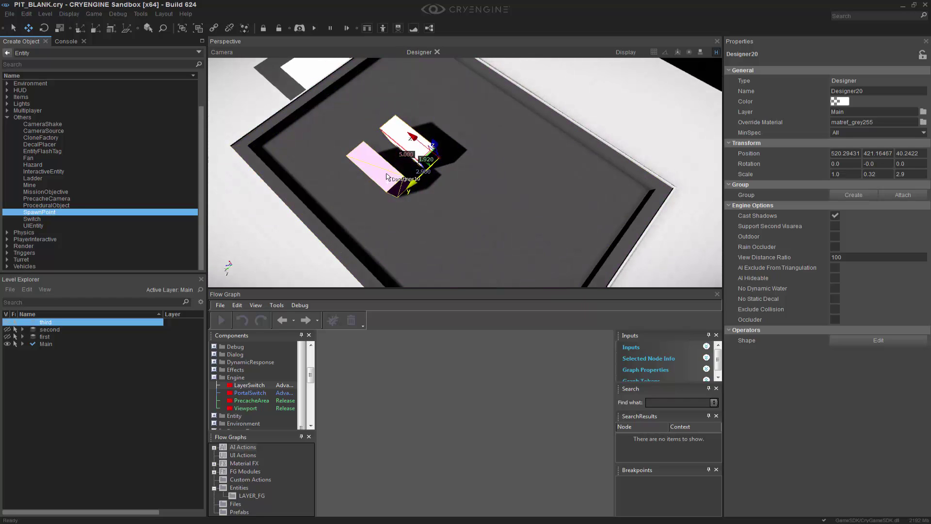
# Step: Group the two parallel blocks under the name TUTcASE
pyautogui.keyDown('ctrl'); pyautogui.click(397, 179); pyautogui.keyUp('ctrl')
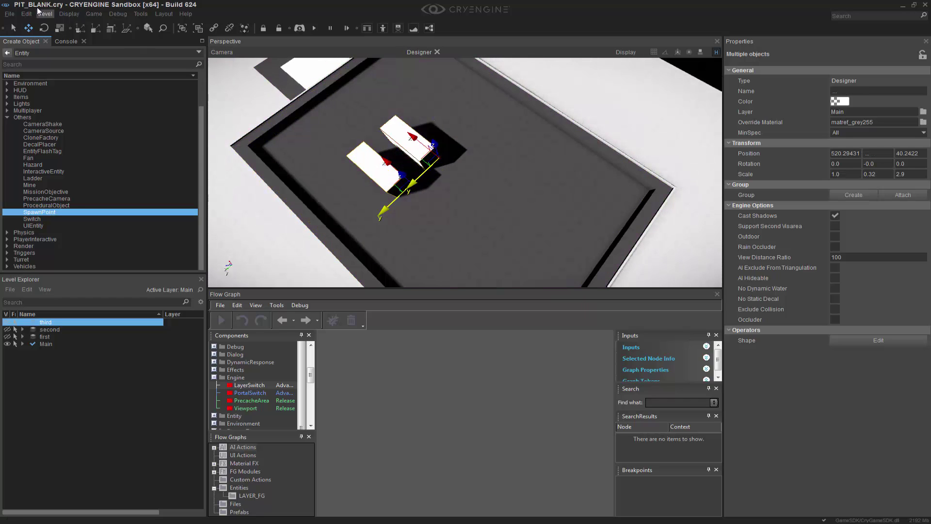
pyautogui.click(27, 15)
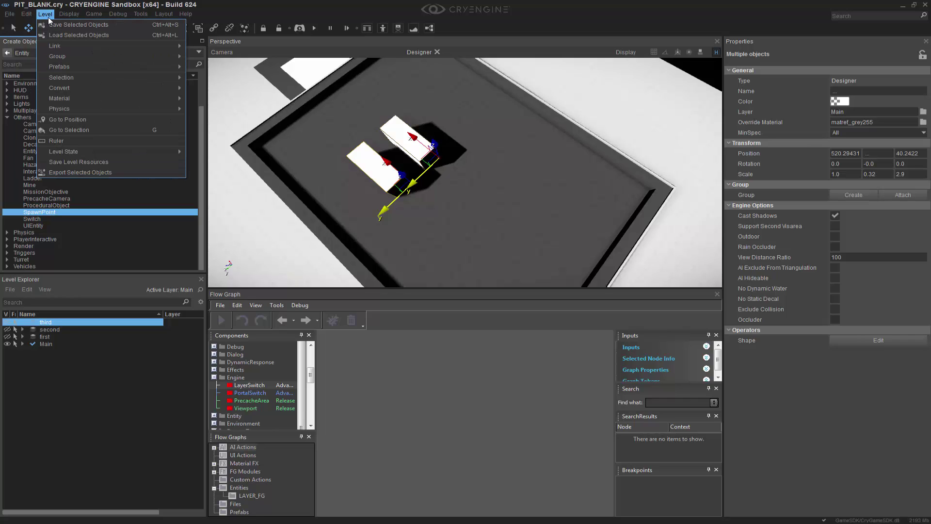
pyautogui.moveTo(75, 60)
pyautogui.click(212, 56)
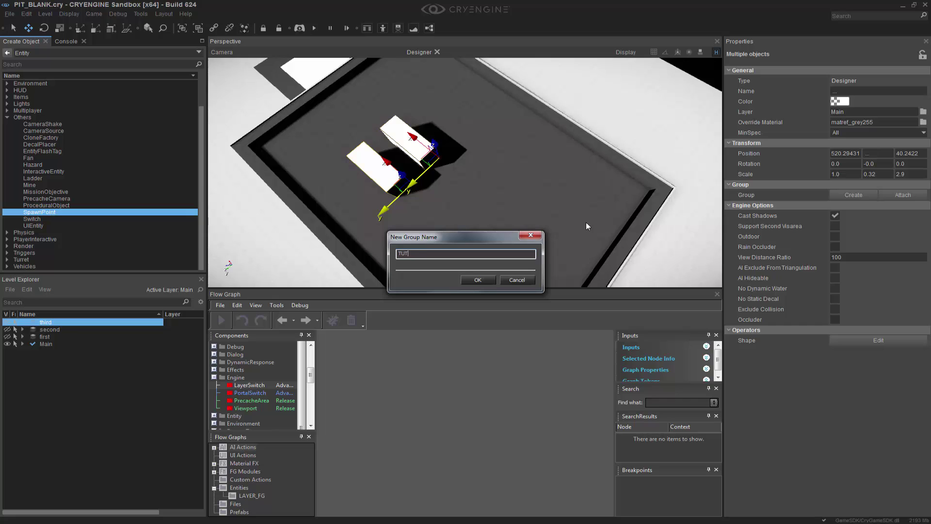
pyautogui.write('TUTcASE')
pyautogui.press('Return')
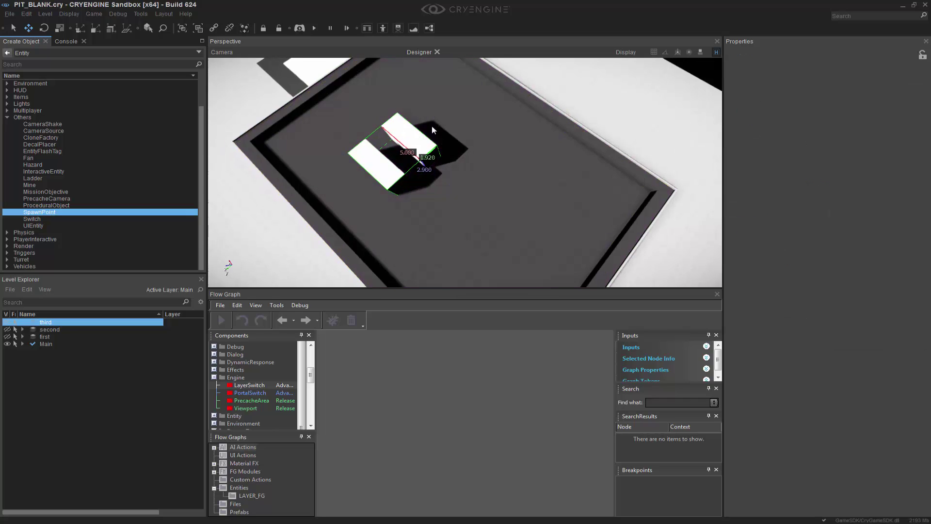
# Step: Copy the TUTcASE group twice, rotating the middle copy to -89° and placing the unrotated copy at about X 511.8, Y 414.2
pyautogui.moveTo(415, 148); pyautogui.dragTo(421, 143, button='middle')
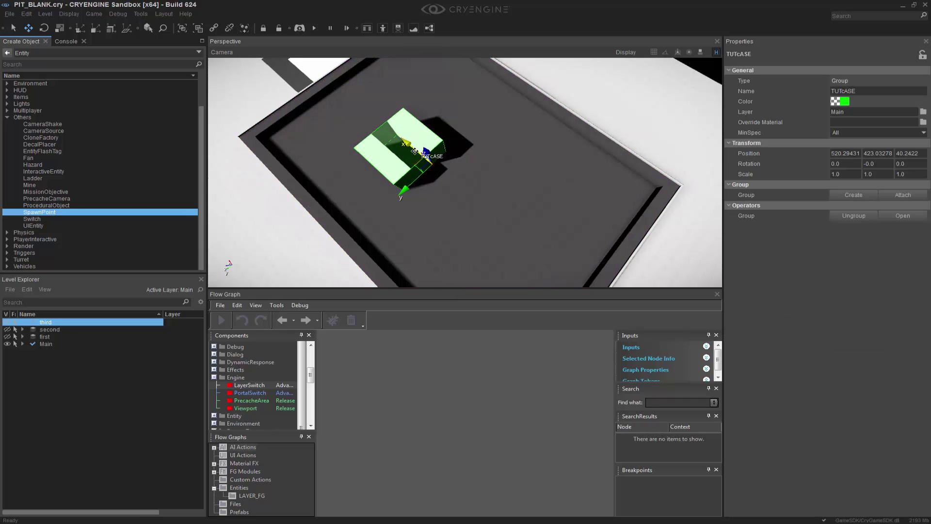
pyautogui.moveTo(415, 151)
pyautogui.mouseDown()
pyautogui.moveTo(488, 202)
pyautogui.moveTo(443, 179)
pyautogui.mouseUp()
pyautogui.press('1')
pyautogui.moveTo(443, 179); pyautogui.dragTo(435, 221, button='right')
pyautogui.click(388, 160)
pyautogui.hotkey('ctrl', 'c')
pyautogui.click(516, 167)
pyautogui.moveTo(454, 116); pyautogui.dragTo(500, 180)
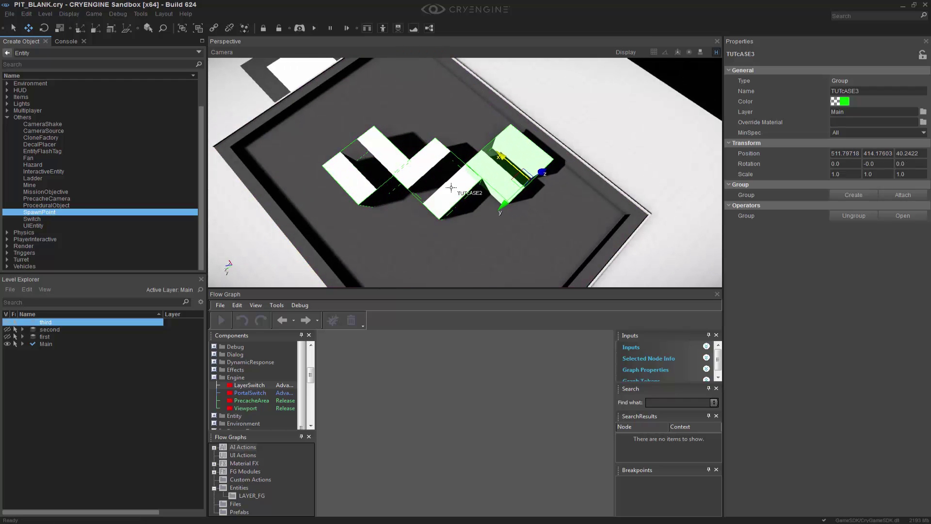
# Step: Ungroup the block groups and lengthen the outermost block by pulling its end polygon past the neighbouring blocks
pyautogui.click(854, 216)
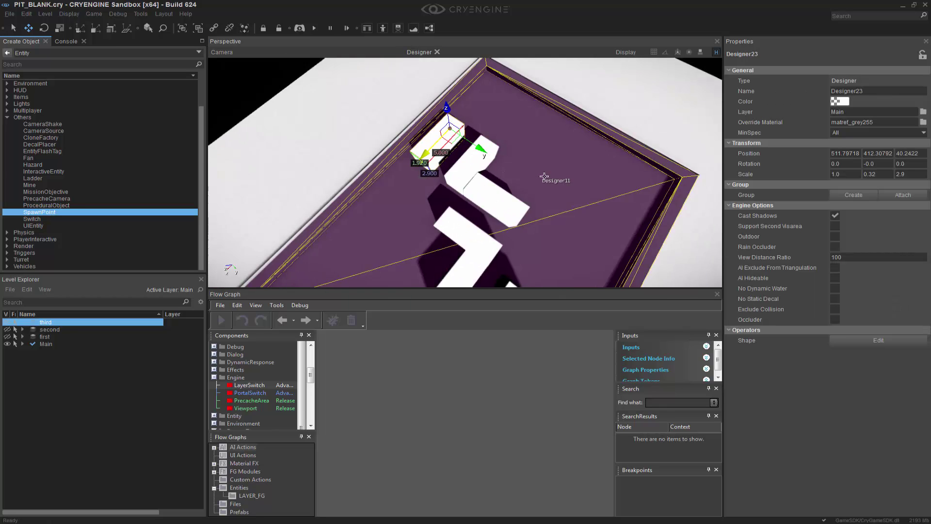
pyautogui.scroll(3, 618, 158)
pyautogui.moveTo(617, 158); pyautogui.dragTo(665, 145, button='middle')
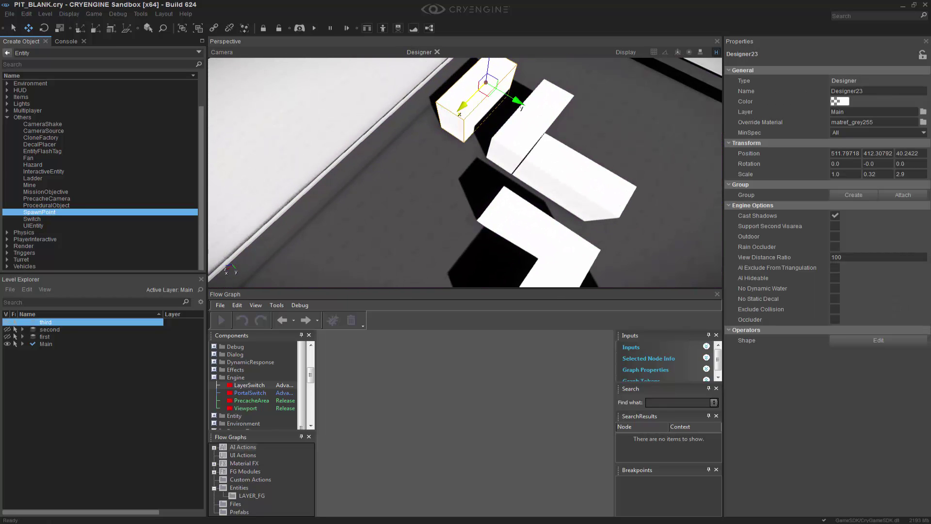
pyautogui.click(910, 347)
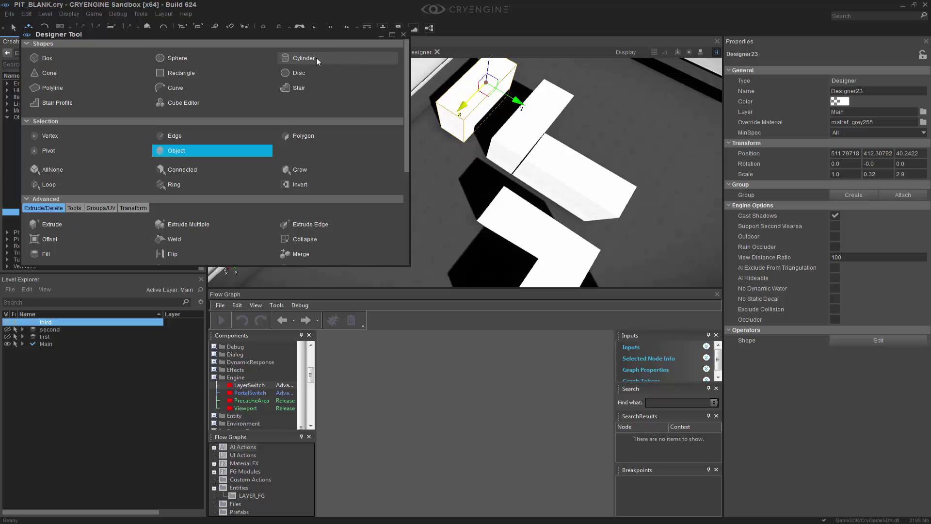
pyautogui.click(310, 136)
pyautogui.click(446, 143)
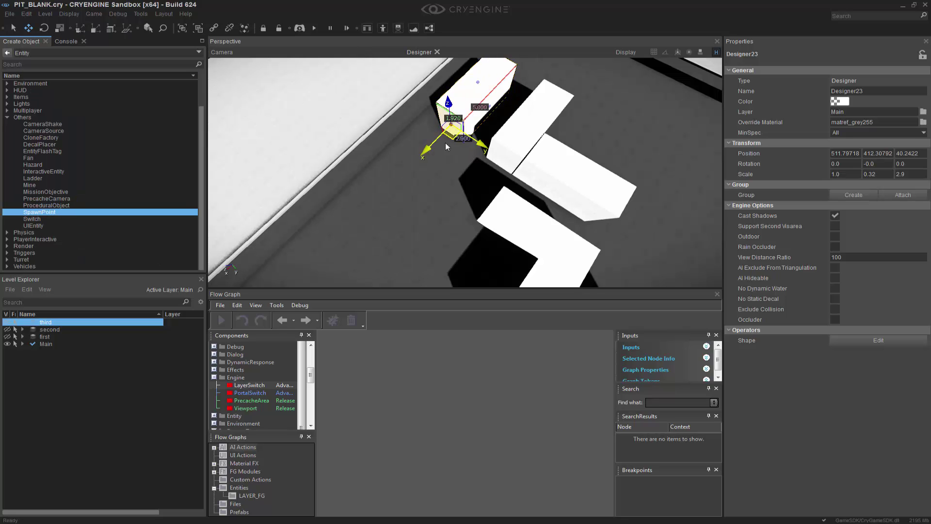
pyautogui.moveTo(438, 136); pyautogui.dragTo(397, 197)
pyautogui.moveTo(525, 149)
pyautogui.mouseDown(button='right')
pyautogui.moveTo(532, 144)
pyautogui.moveTo(511, 159)
pyautogui.moveTo(521, 155)
pyautogui.mouseUp(button='right')
pyautogui.press('Escape')
# Step: Extend the crosswise block's end polygon to about 9.3 long so it meets the outer block, and adjust the outer block at the joint
pyautogui.click(504, 223)
pyautogui.click(314, 140)
pyautogui.click(518, 151)
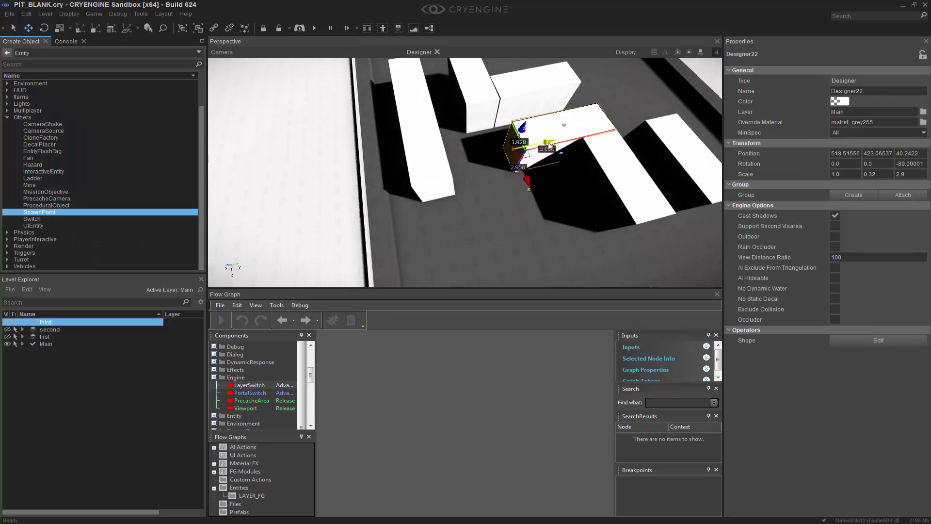
pyautogui.moveTo(541, 145); pyautogui.dragTo(433, 191)
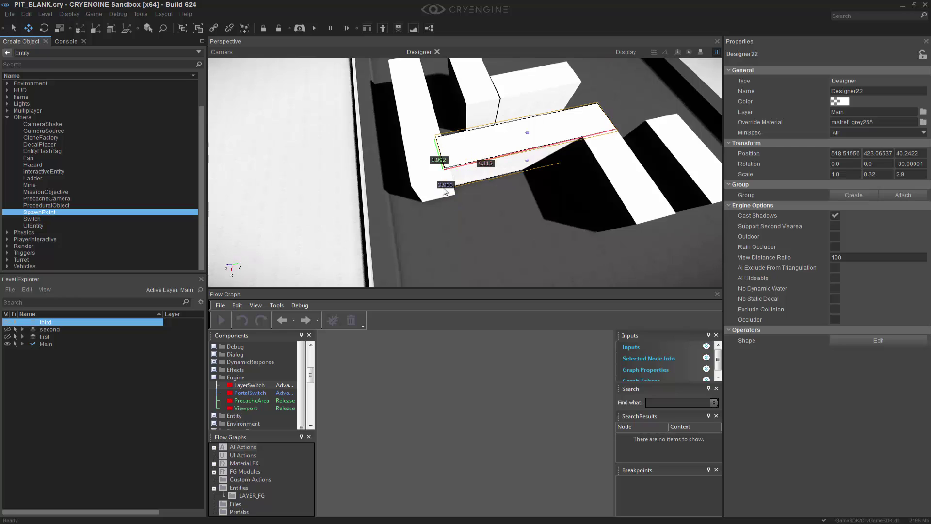
pyautogui.click(490, 187)
pyautogui.click(432, 193)
pyautogui.moveTo(406, 120); pyautogui.dragTo(407, 114)
# Step: Lengthen the short block on the opposite side to about 10.5 by moving its end polygon
pyautogui.moveTo(470, 138); pyautogui.dragTo(365, 160, button='right')
pyautogui.click(365, 159)
pyautogui.click(896, 342)
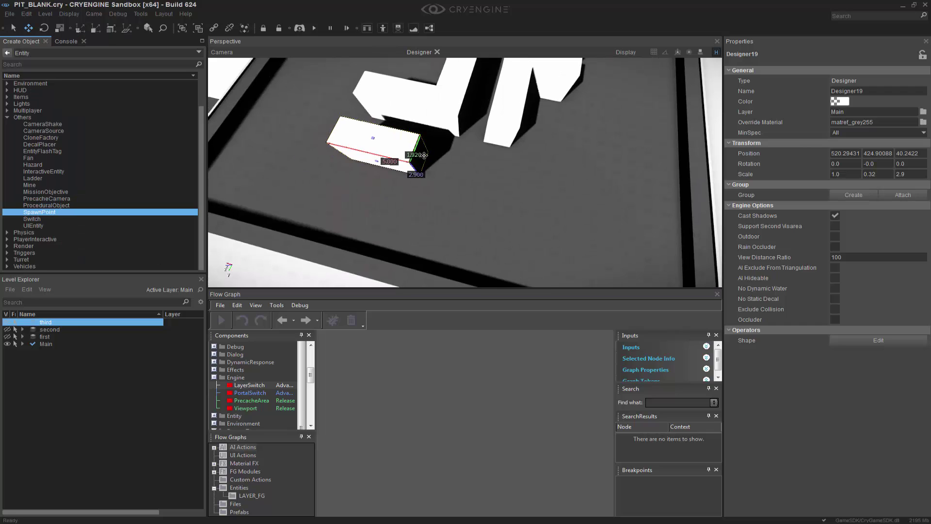
pyautogui.click(425, 155)
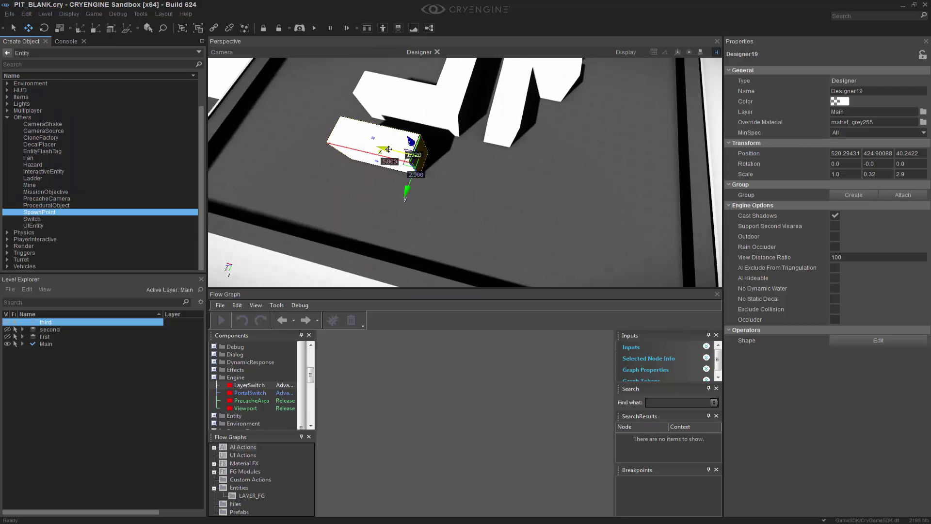
pyautogui.moveTo(389, 149); pyautogui.dragTo(480, 169)
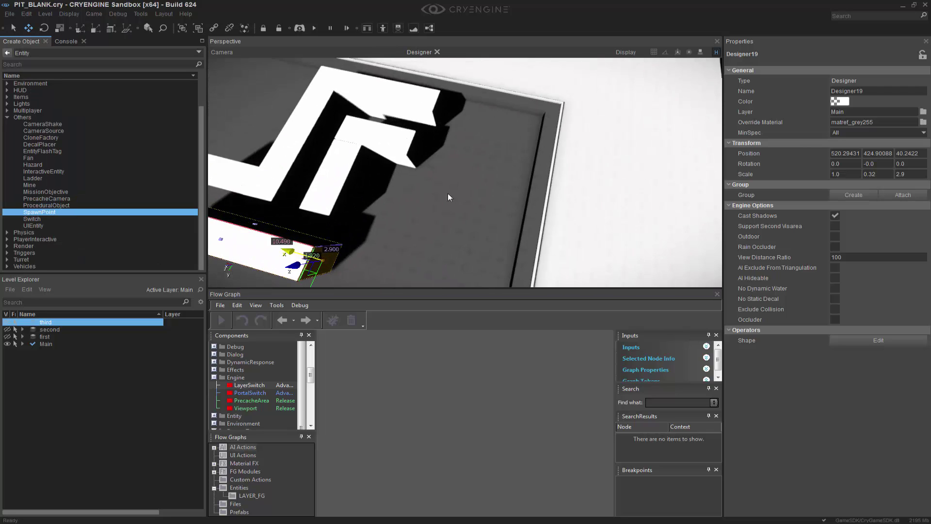
pyautogui.keyDown('alt'); pyautogui.moveTo(449, 197); pyautogui.dragTo(565, 219, button='middle'); pyautogui.keyUp('alt')
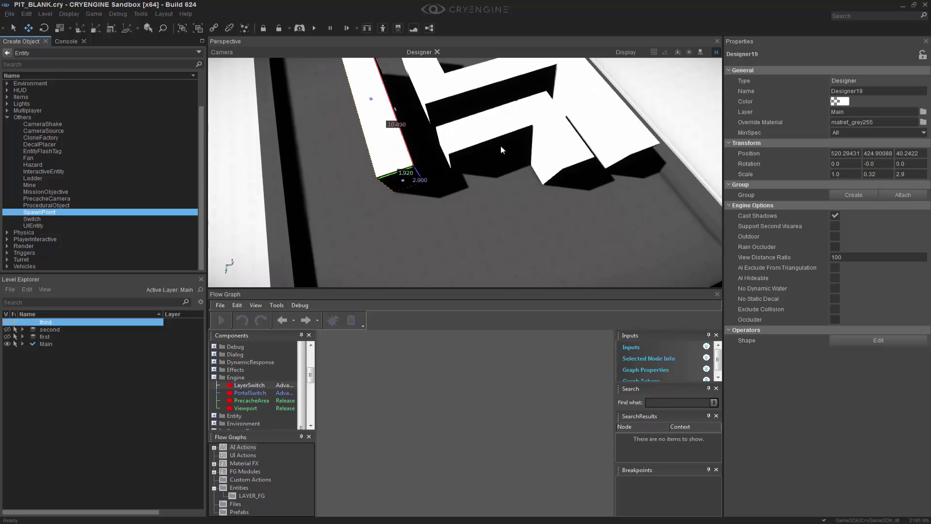
# Step: Extend the end polygon of the second crosswise block until it joins the long block, closing the corridor wall
pyautogui.click(498, 126)
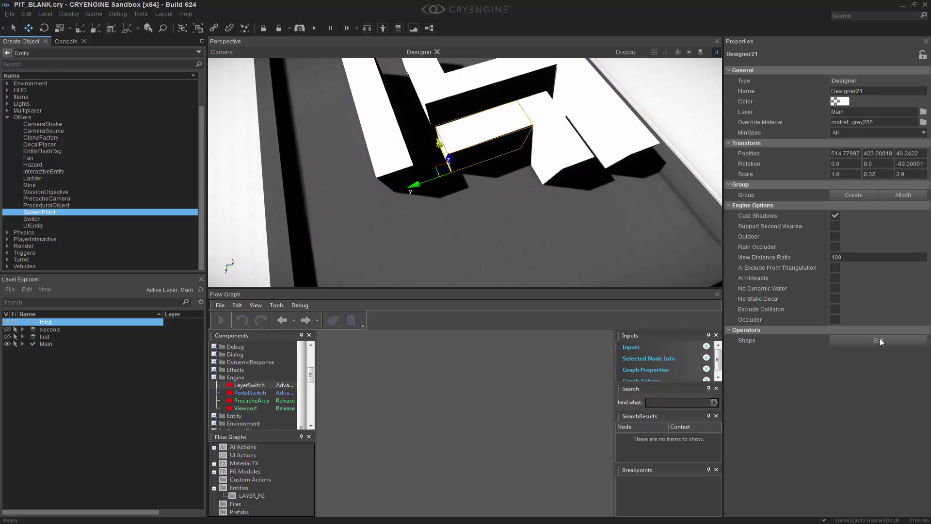
pyautogui.click(879, 340)
pyautogui.click(314, 132)
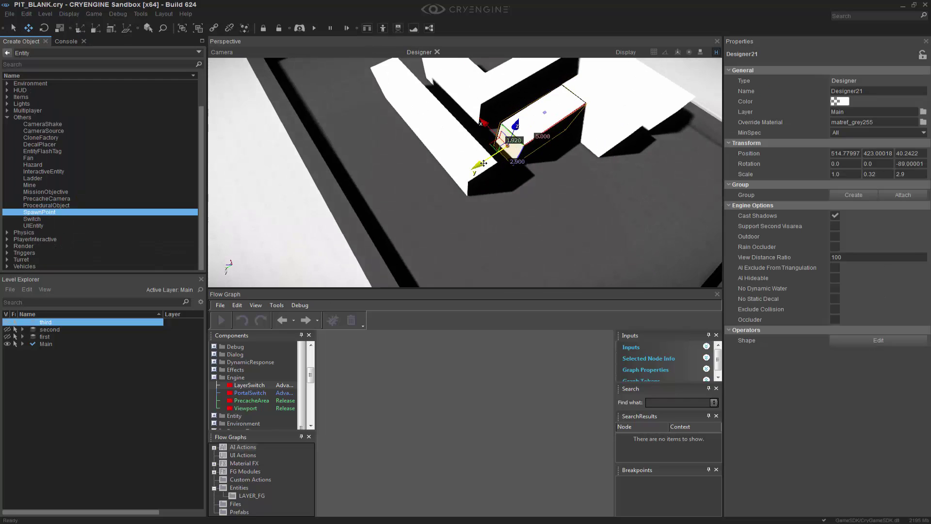
pyautogui.moveTo(483, 167); pyautogui.dragTo(407, 237, button='middle')
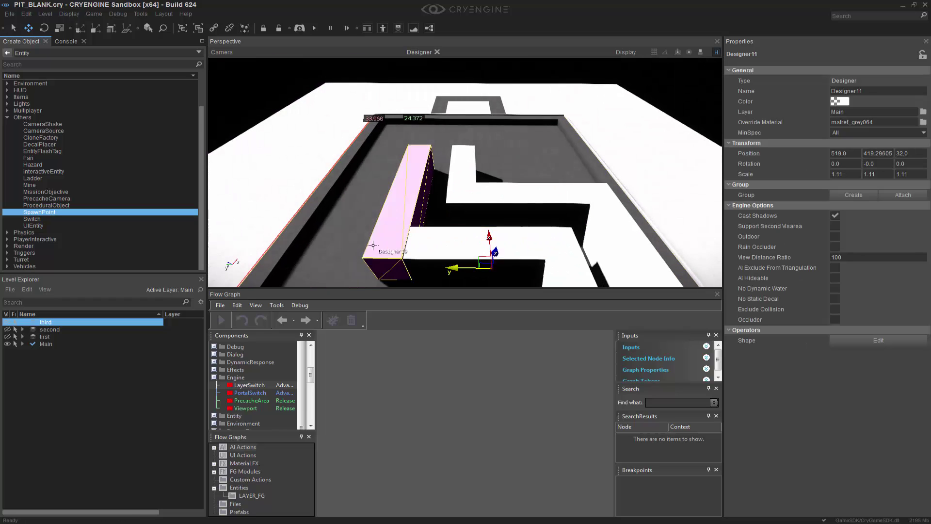
# Step: Examine the zigzag corridor formed by the blocks from above and along its length, from entrance to exit
pyautogui.click(374, 246)
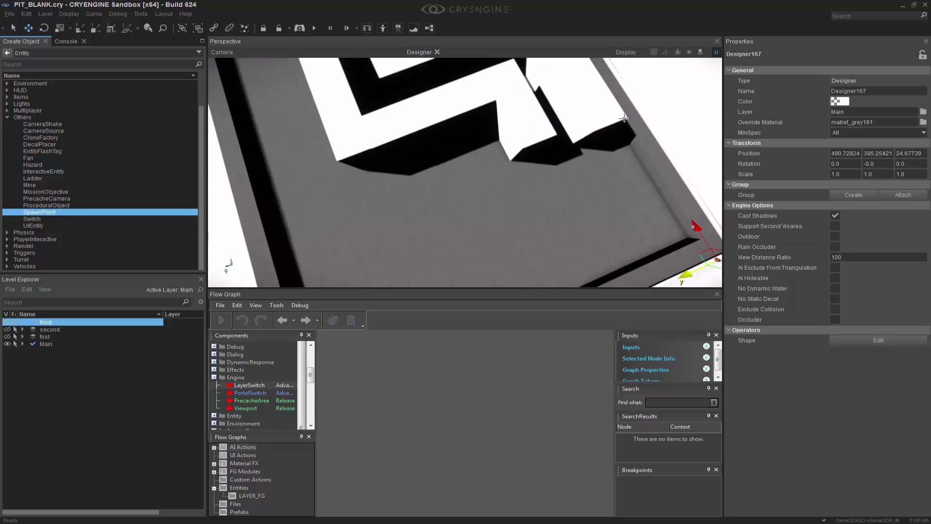
pyautogui.moveTo(624, 118); pyautogui.dragTo(617, 129, button='middle')
pyautogui.moveTo(618, 129); pyautogui.dragTo(515, 137, button='right')
pyautogui.moveTo(514, 137); pyautogui.dragTo(519, 141, button='middle')
pyautogui.scroll(1, 528, 176)
pyautogui.moveTo(528, 176); pyautogui.dragTo(538, 208, button='middle')
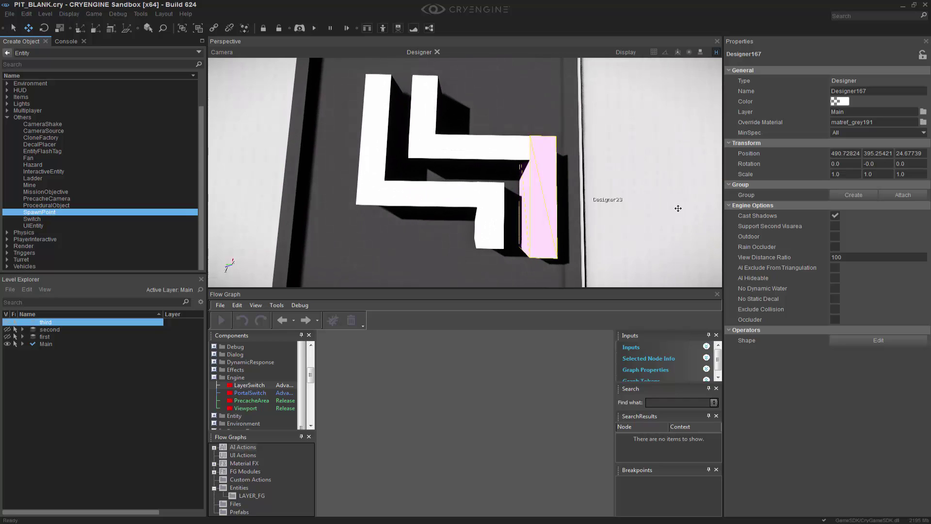
pyautogui.moveTo(678, 208); pyautogui.dragTo(678, 210, button='right')
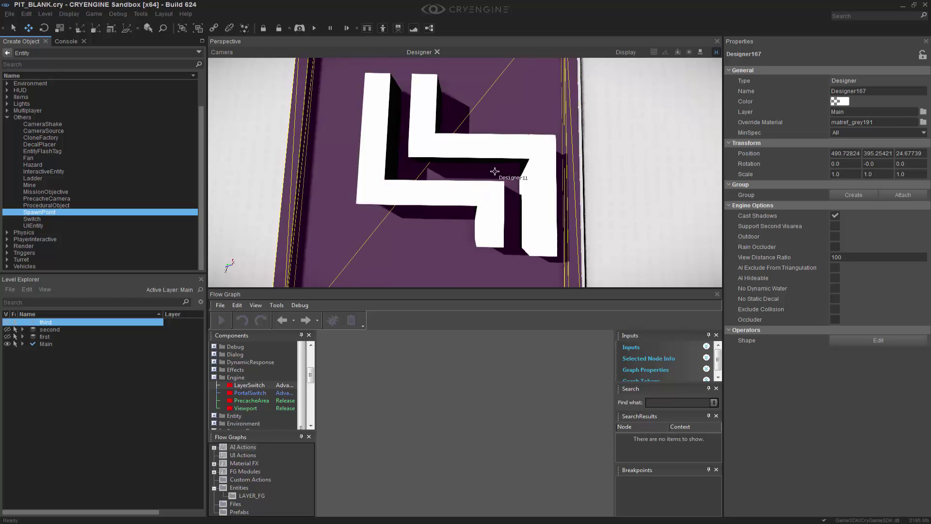
pyautogui.click(466, 156)
pyautogui.moveTo(455, 147); pyautogui.dragTo(455, 78, button='right')
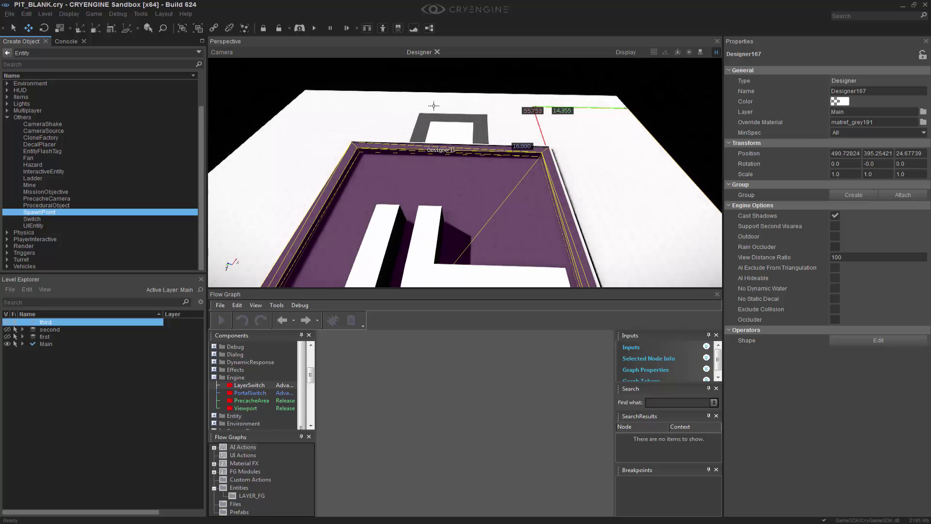
pyautogui.moveTo(450, 131); pyautogui.dragTo(456, 215, button='right')
pyautogui.moveTo(443, 111); pyautogui.dragTo(442, 105, button='right')
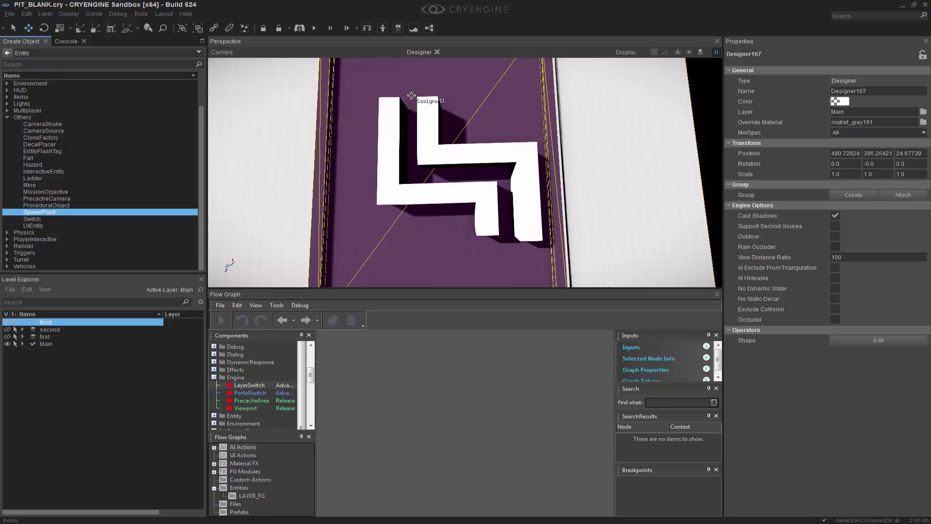
pyautogui.moveTo(411, 96); pyautogui.dragTo(408, 96, button='right')
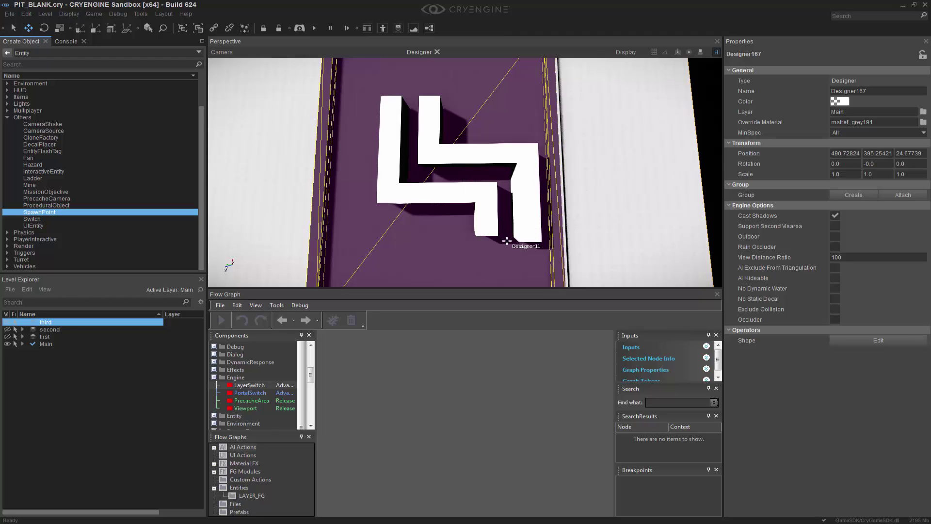
pyautogui.moveTo(508, 241); pyautogui.dragTo(508, 160, button='right')
pyautogui.moveTo(500, 209)
pyautogui.mouseDown(button='middle')
pyautogui.moveTo(500, 187)
pyautogui.moveTo(504, 204)
pyautogui.moveTo(509, 193)
pyautogui.mouseUp(button='middle')
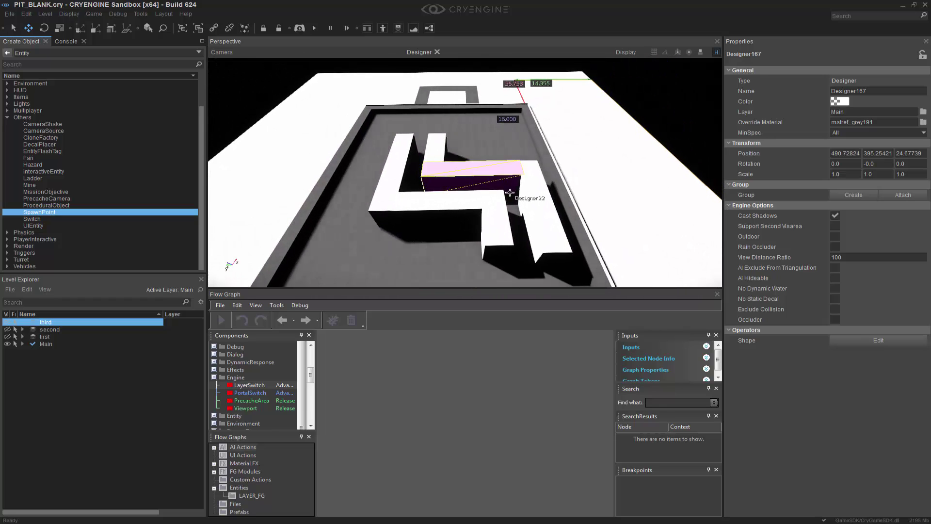
pyautogui.moveTo(510, 193); pyautogui.dragTo(509, 201, button='right')
pyautogui.click(681, 76)
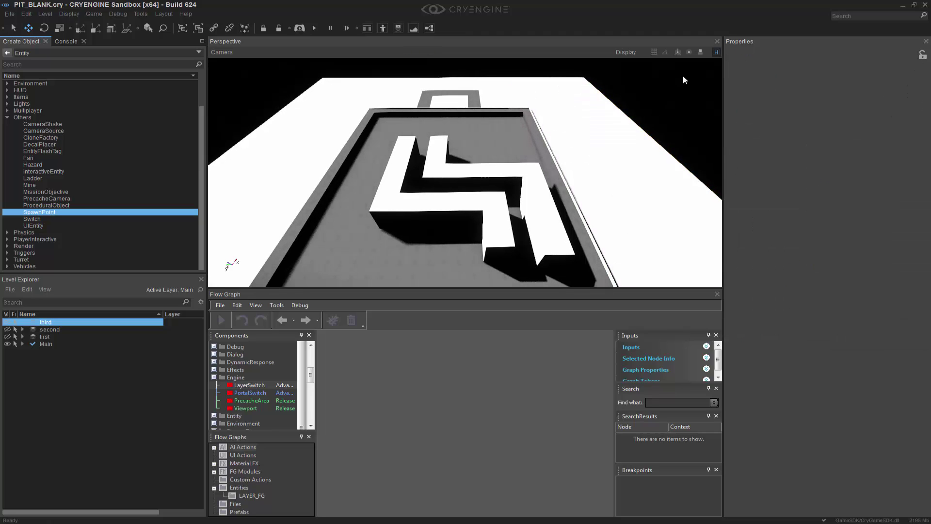